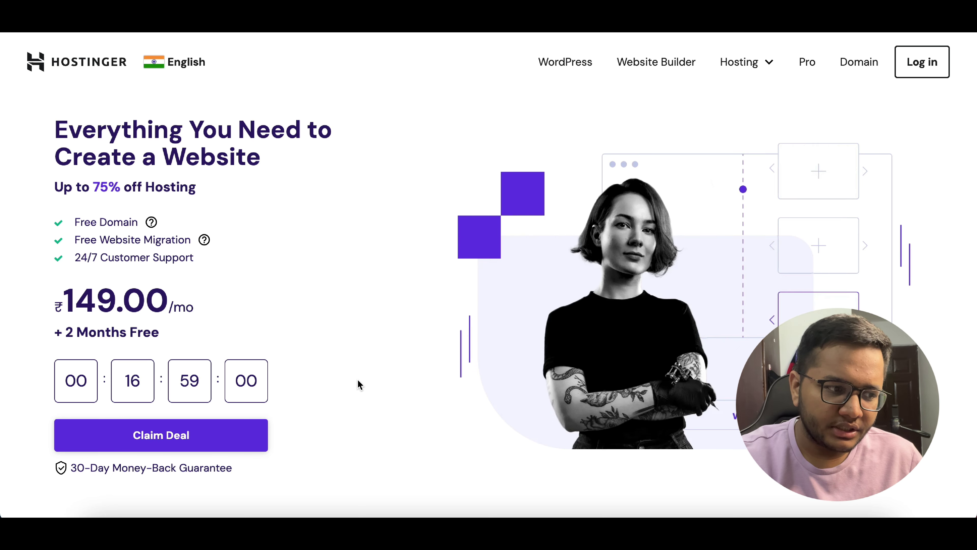
# Compare the prices and features of the Premium, Business and Cloud Startup hosting packages, including WordPress, website builder, security and support
pyautogui.scroll(-2, 357, 381)
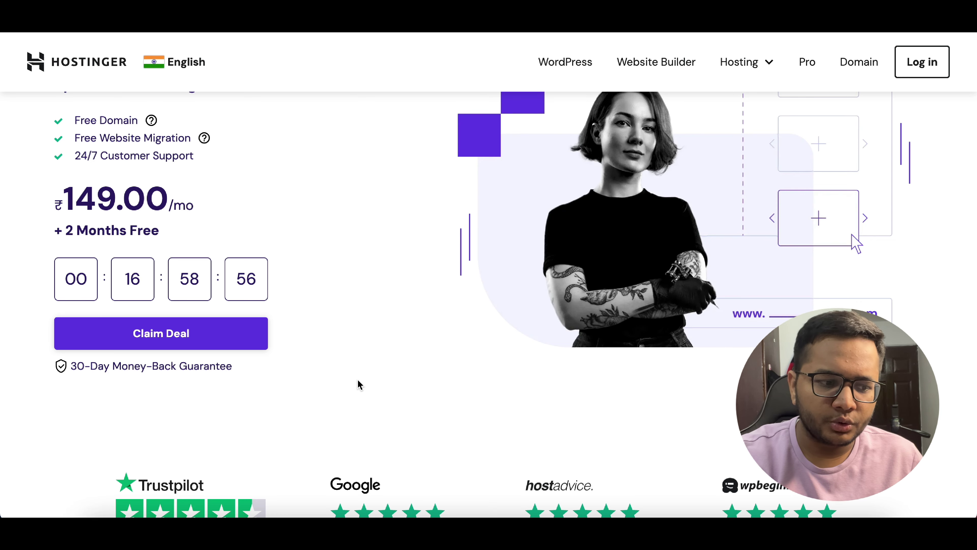
pyautogui.scroll(-10, 357, 383)
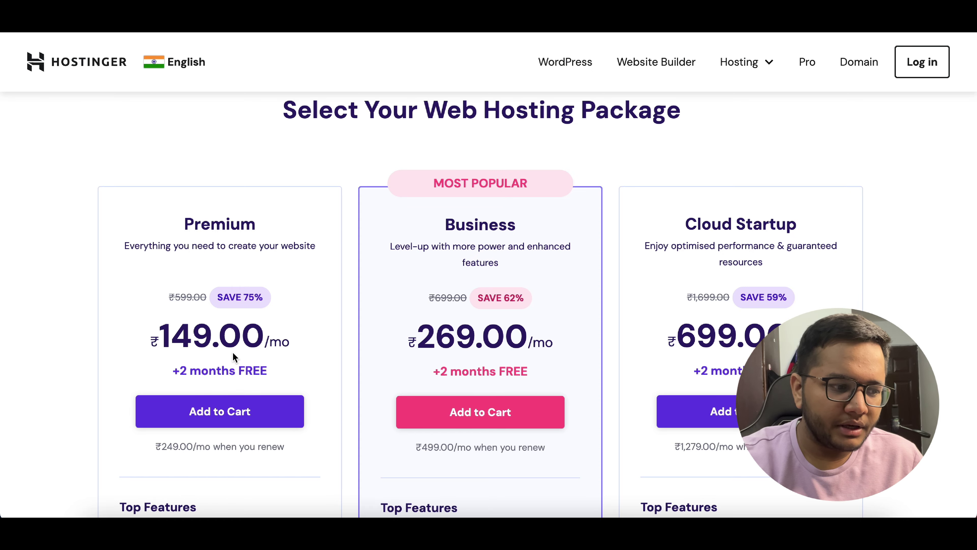
pyautogui.scroll(-6, 233, 353)
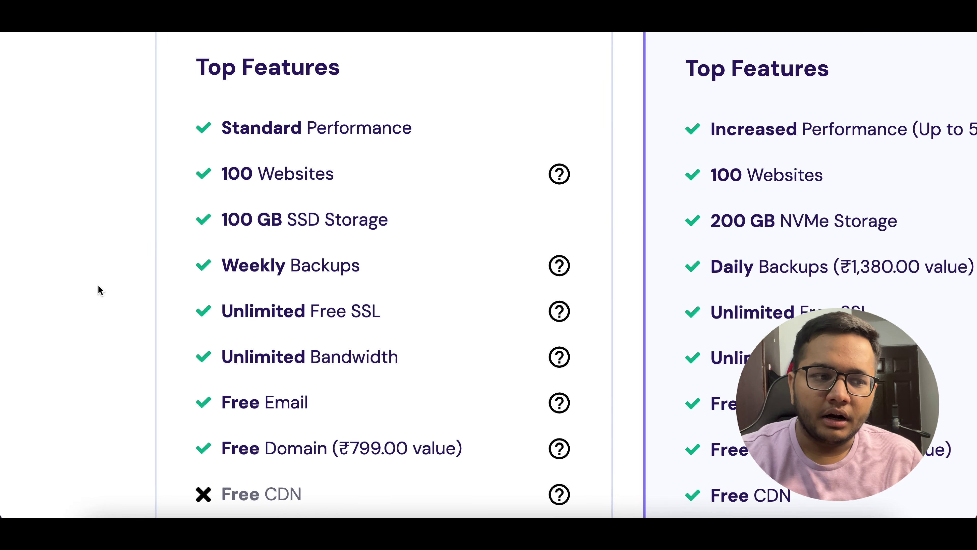
pyautogui.scroll(-2, 99, 289)
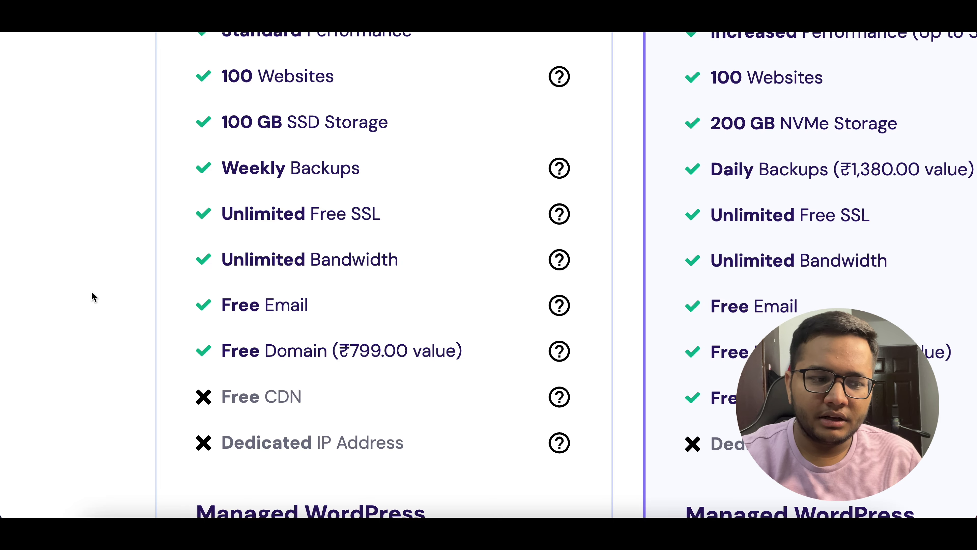
pyautogui.scroll(-2, 91, 297)
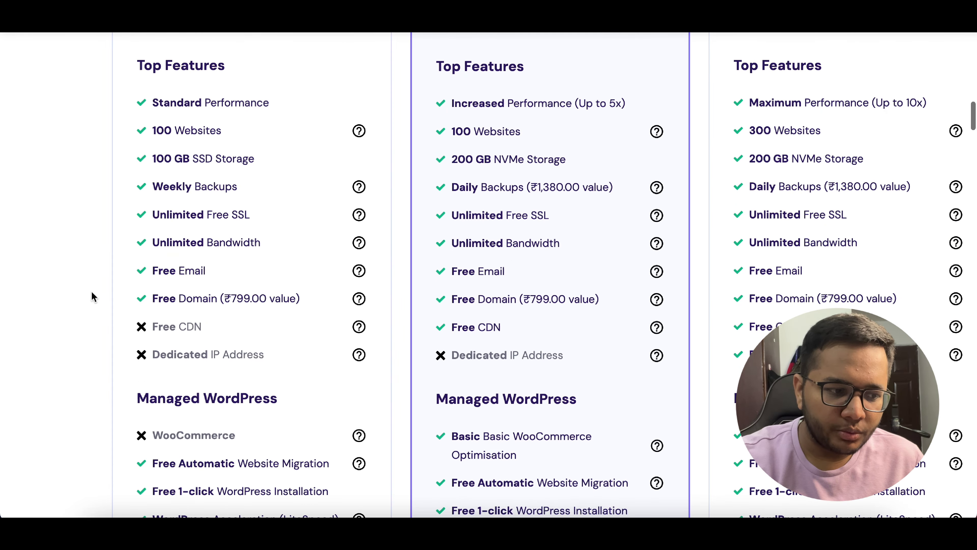
pyautogui.scroll(-3, 92, 296)
pyautogui.scroll(-5, 93, 296)
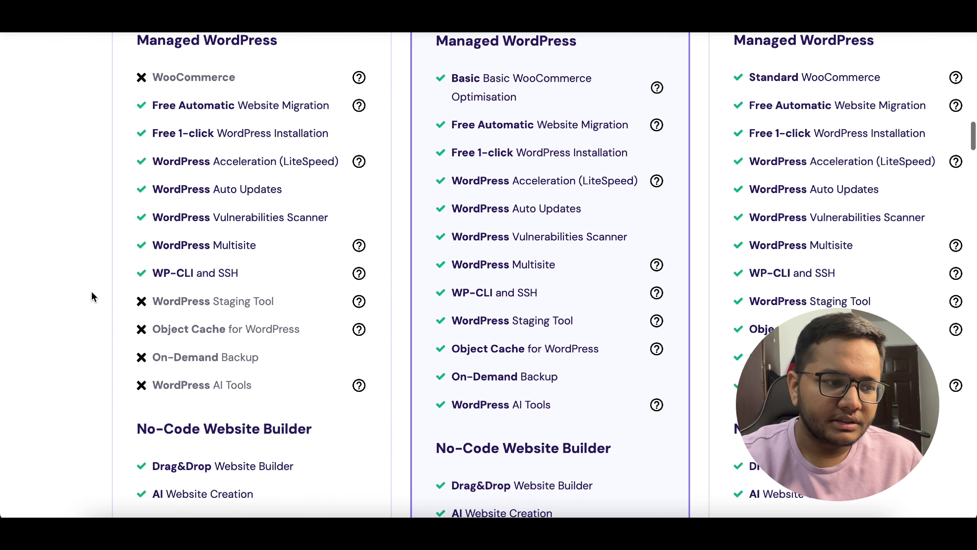
pyautogui.scroll(-8, 92, 296)
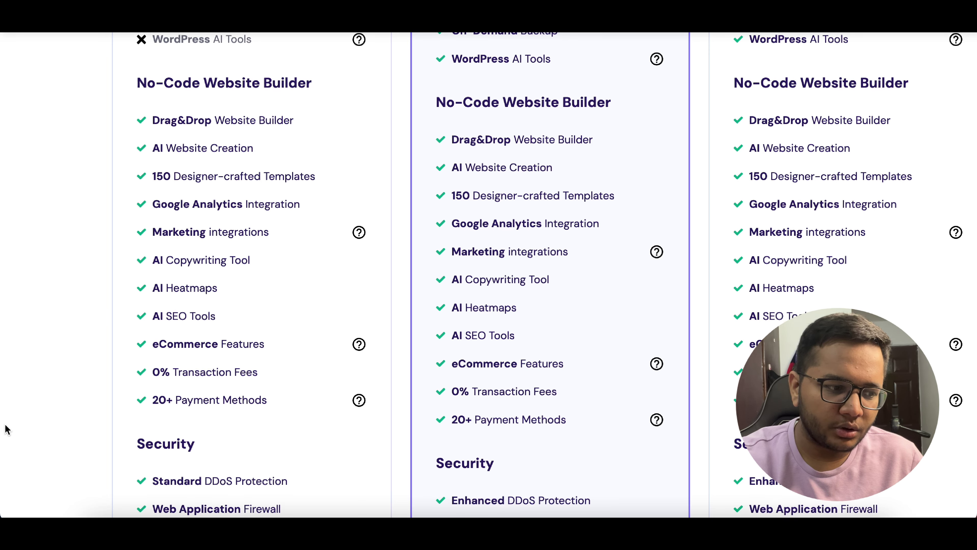
pyautogui.scroll(-5, 7, 428)
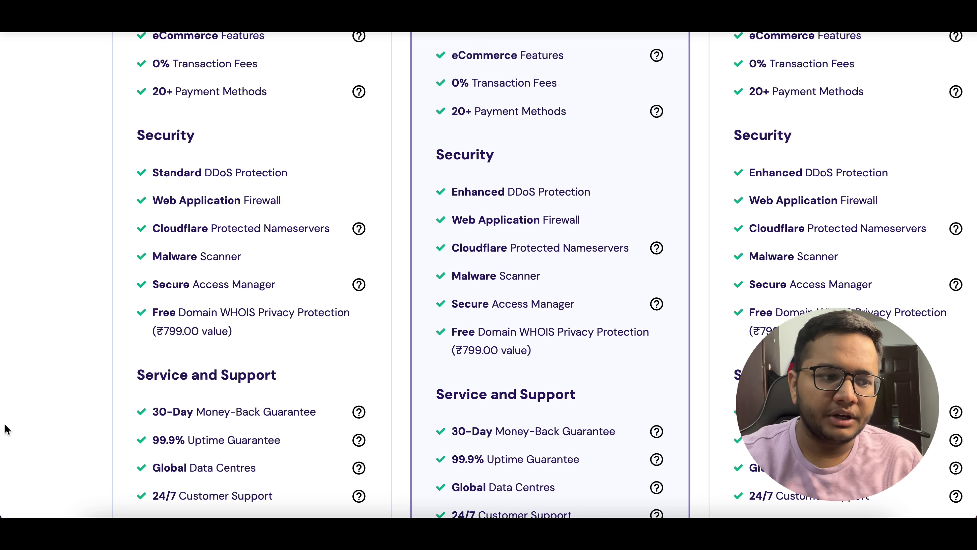
pyautogui.scroll(-5, 7, 428)
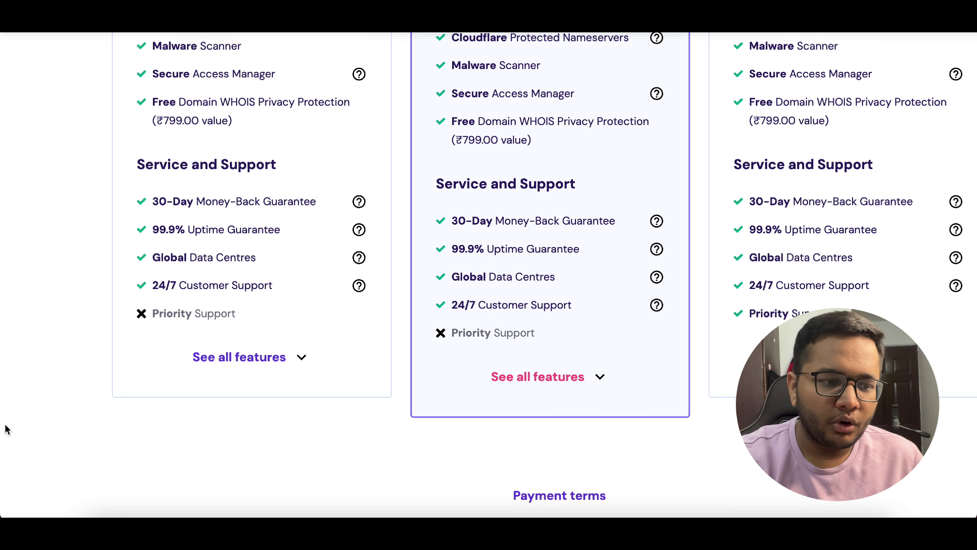
pyautogui.scroll(20, 7, 429)
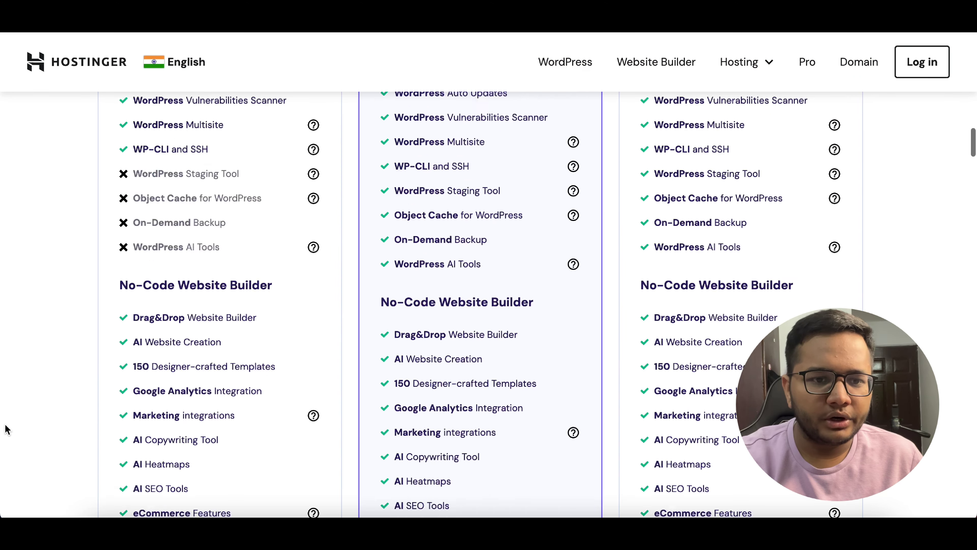
pyautogui.scroll(5, 7, 429)
pyautogui.scroll(-20, 7, 429)
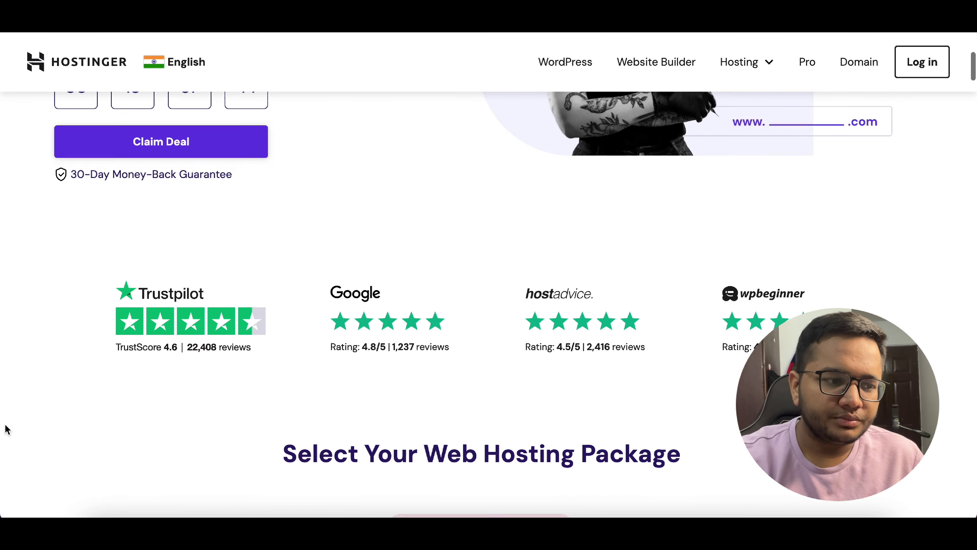
pyautogui.scroll(10, 7, 429)
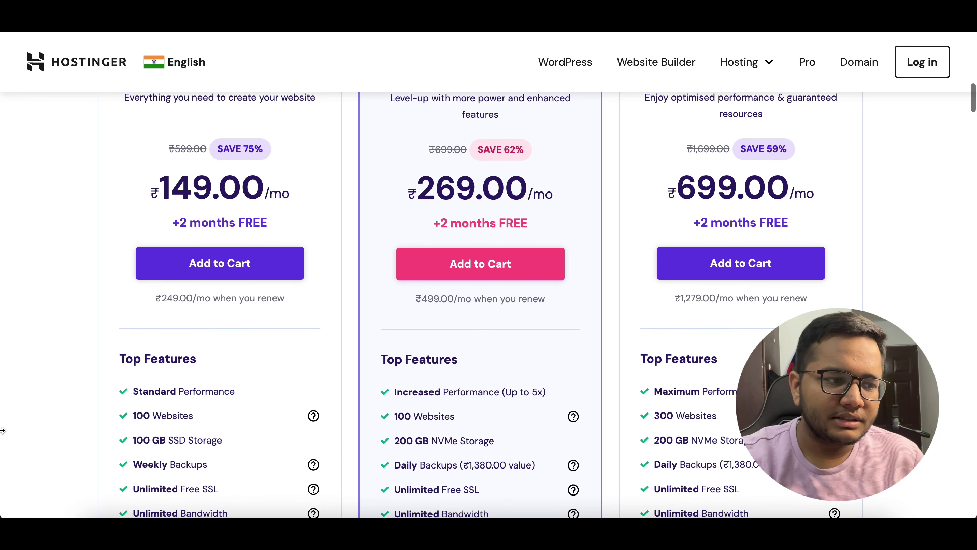
# Add the Premium web hosting package to the cart and choose the 12-month billing period
pyautogui.click(220, 270)
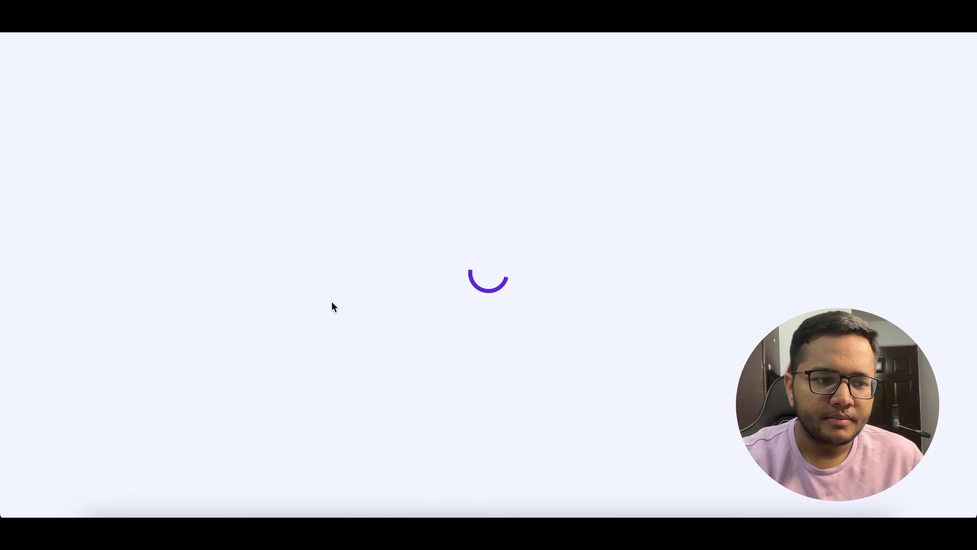
pyautogui.scroll(-6, 332, 307)
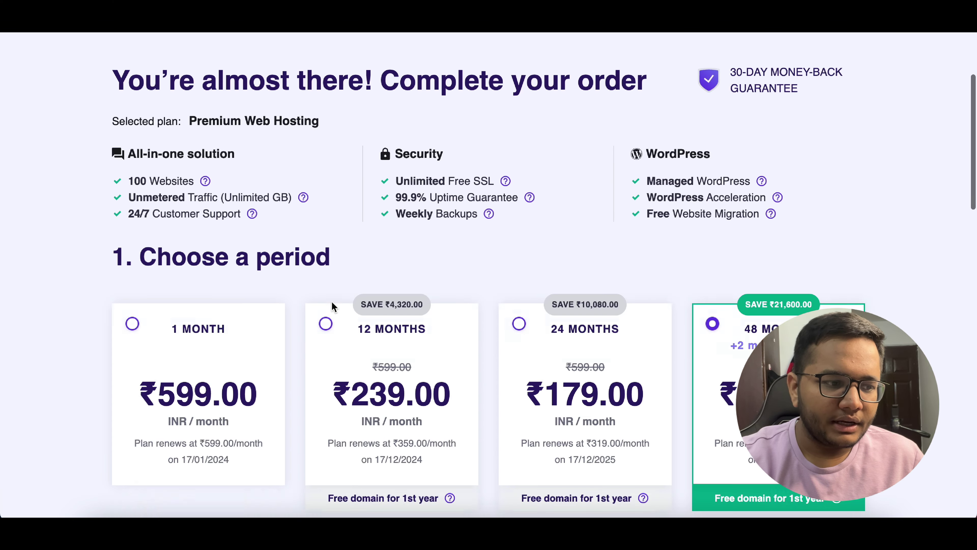
pyautogui.scroll(4, 333, 307)
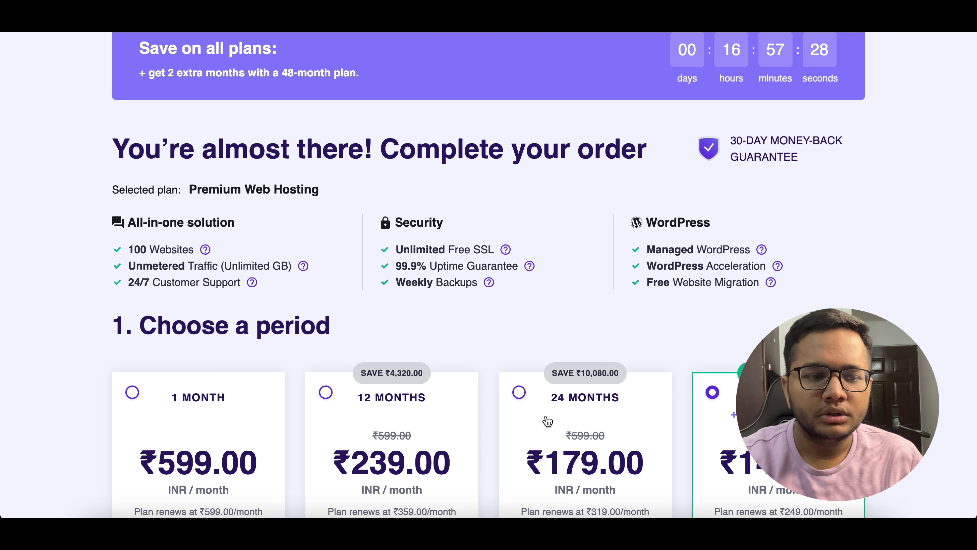
pyautogui.scroll(-5, 545, 421)
pyautogui.click(414, 297)
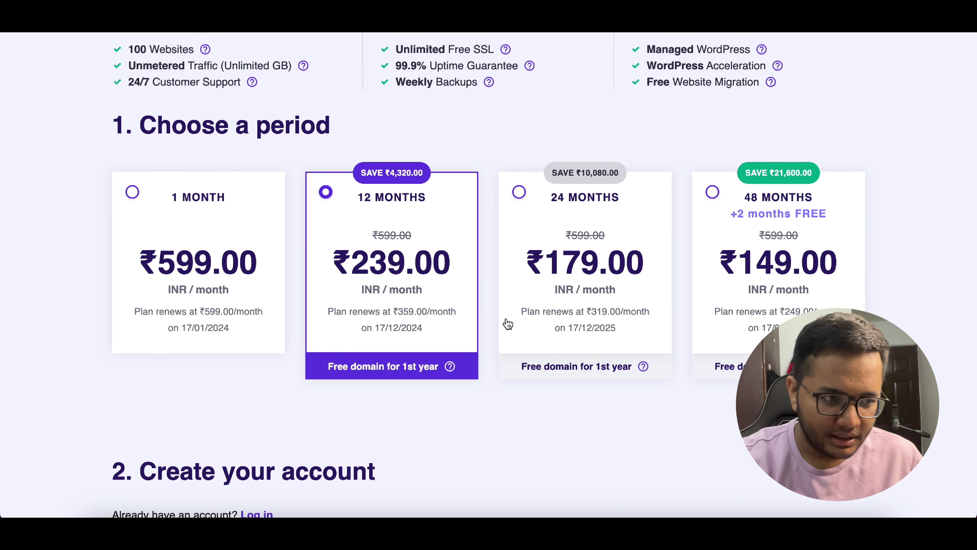
# Apply the creator's coupon code to the 12-month Premium Web Hosting order and review the payment section
pyautogui.scroll(-15, 475, 380)
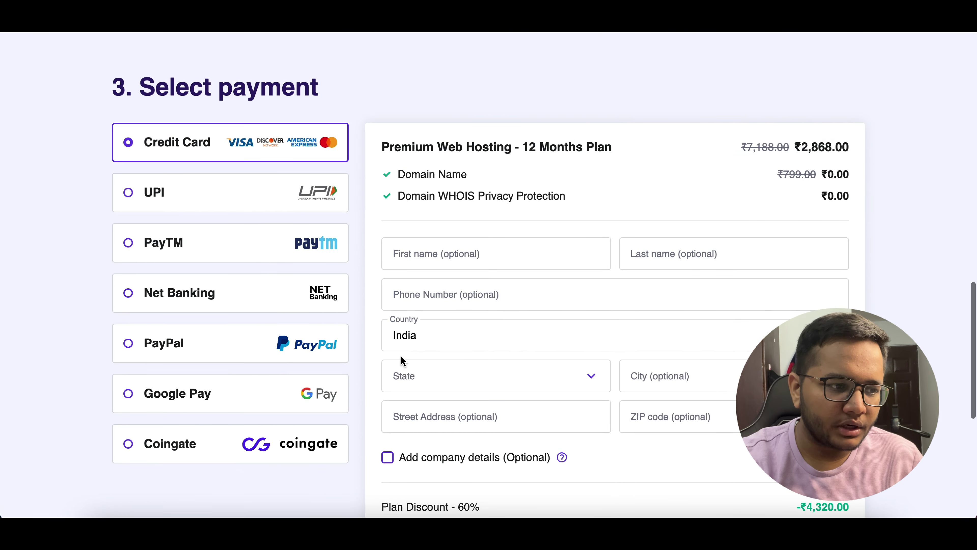
pyautogui.scroll(-3, 603, 176)
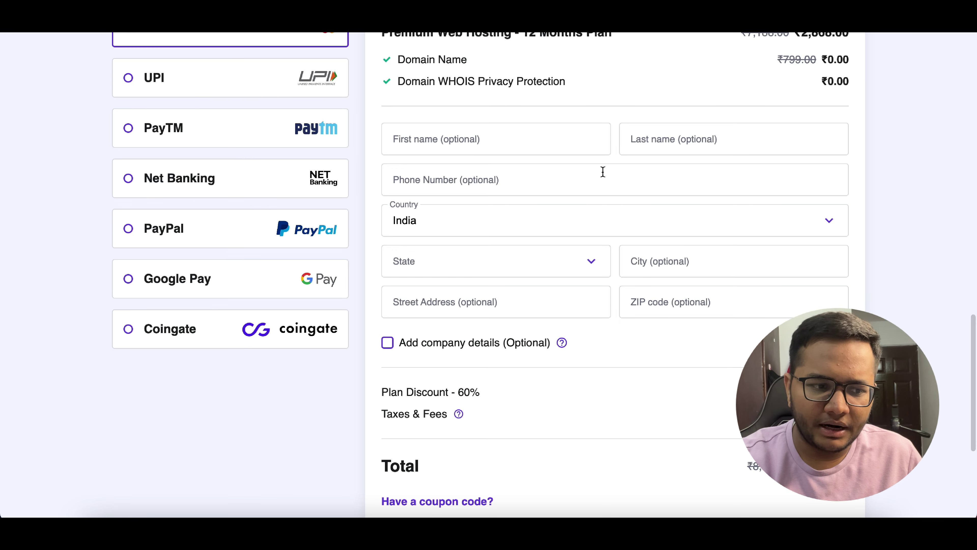
pyautogui.scroll(-4, 404, 438)
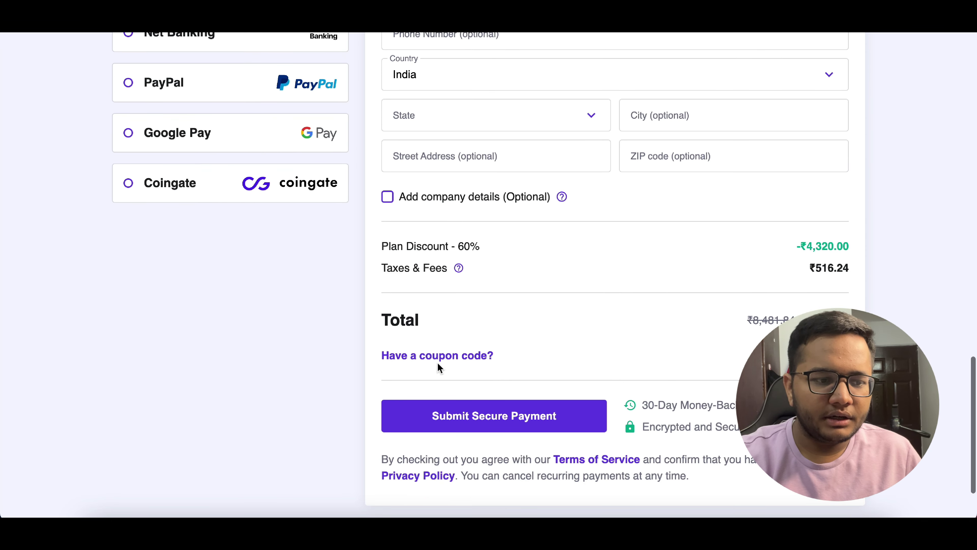
pyautogui.click(440, 356)
pyautogui.click(445, 393)
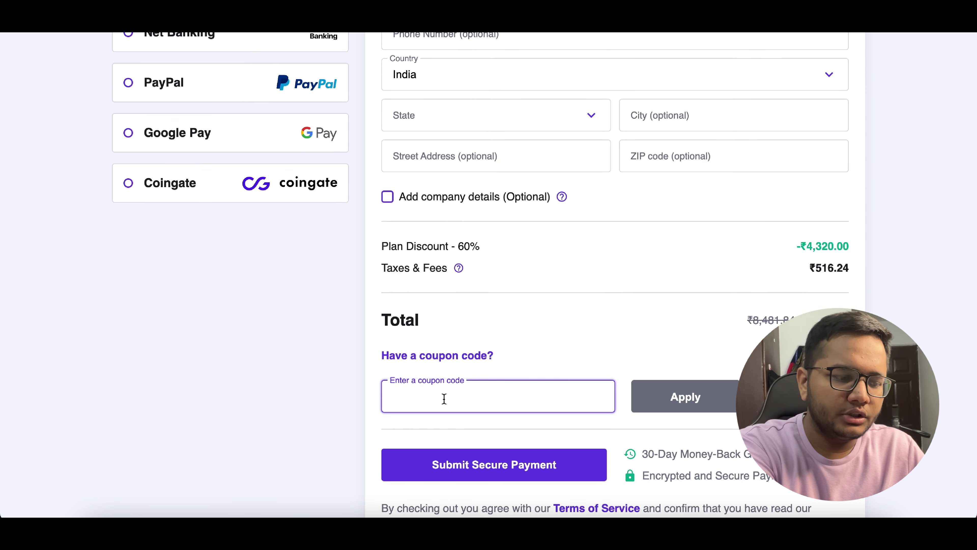
pyautogui.write('ARSHGOYAL')
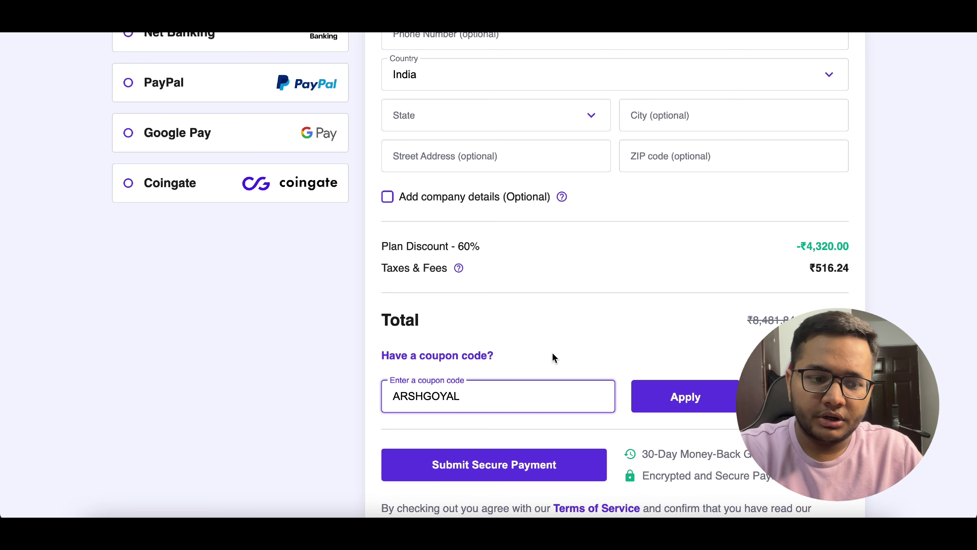
pyautogui.click(683, 396)
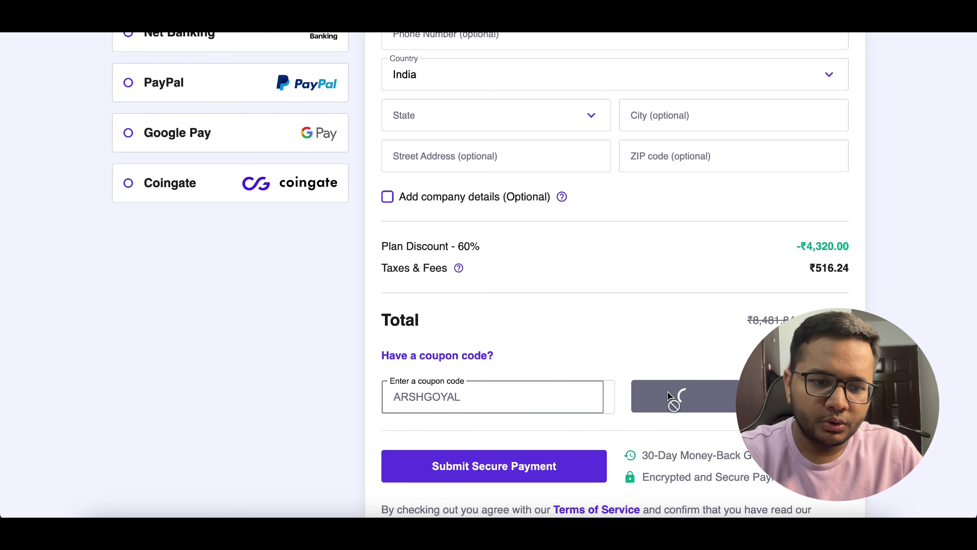
pyautogui.scroll(-3, 551, 387)
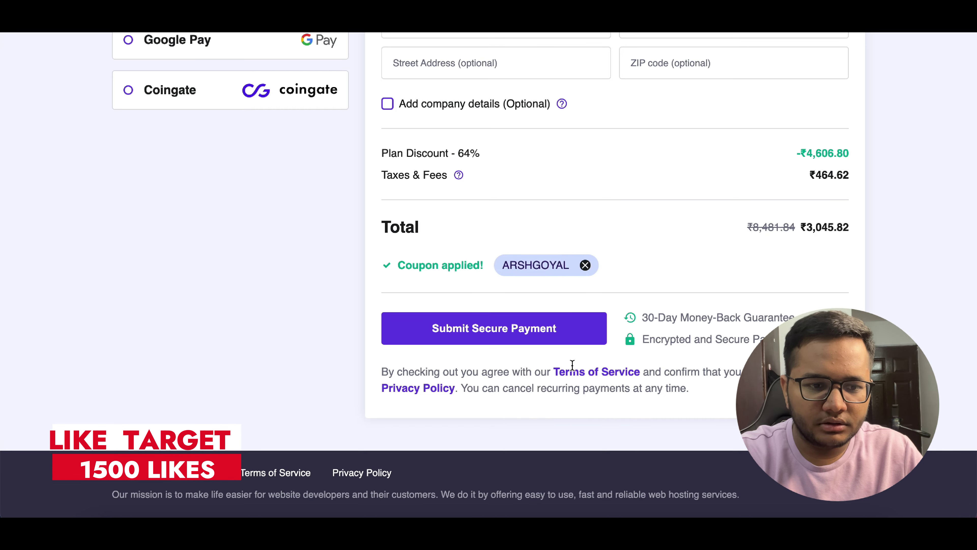
pyautogui.scroll(15, 639, 262)
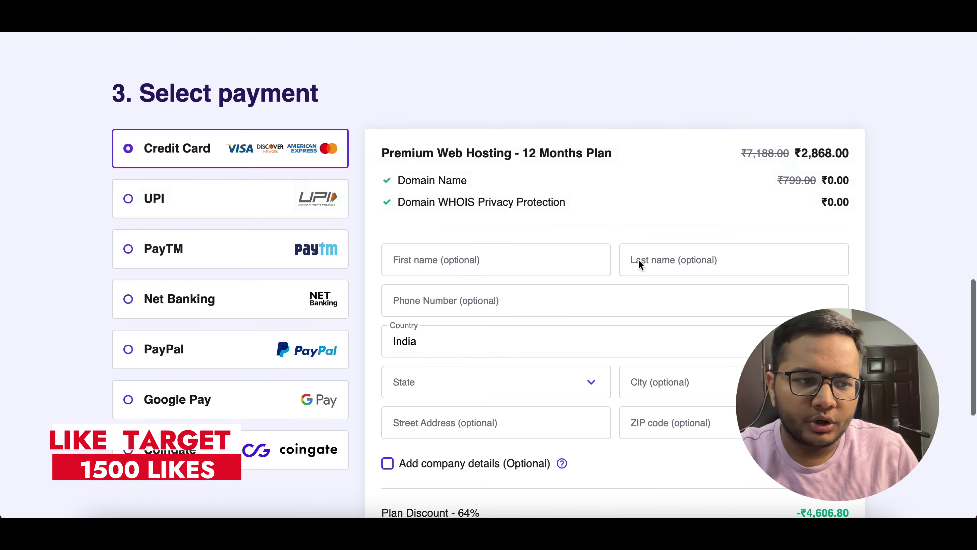
pyautogui.scroll(4, 640, 265)
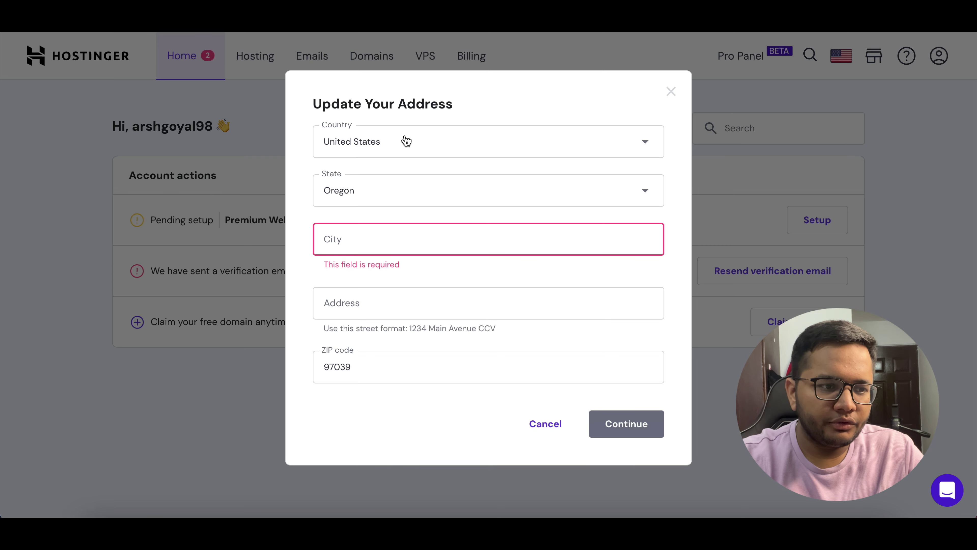
# Set the country of the account address to India and replace the state/region with the customer's state
pyautogui.click(404, 143)
pyautogui.write('india')
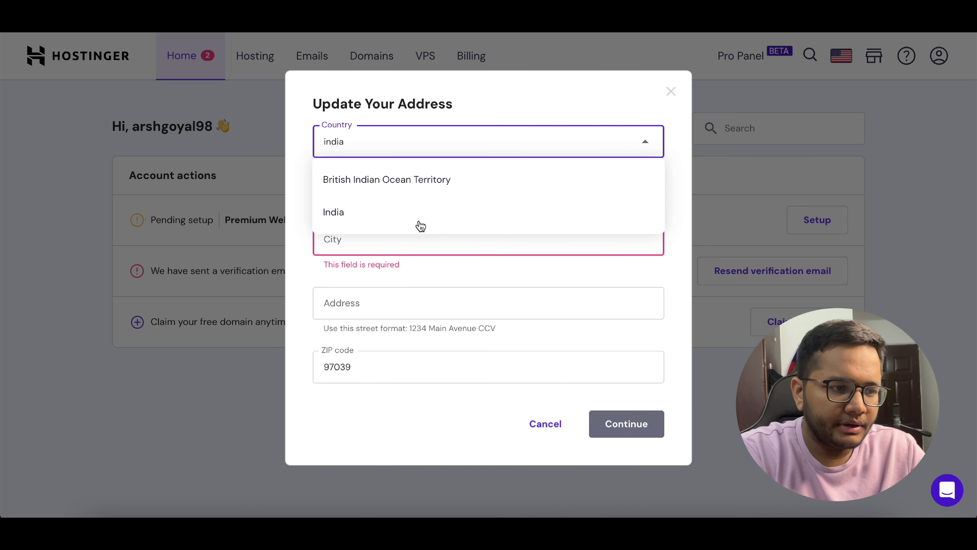
pyautogui.click(420, 225)
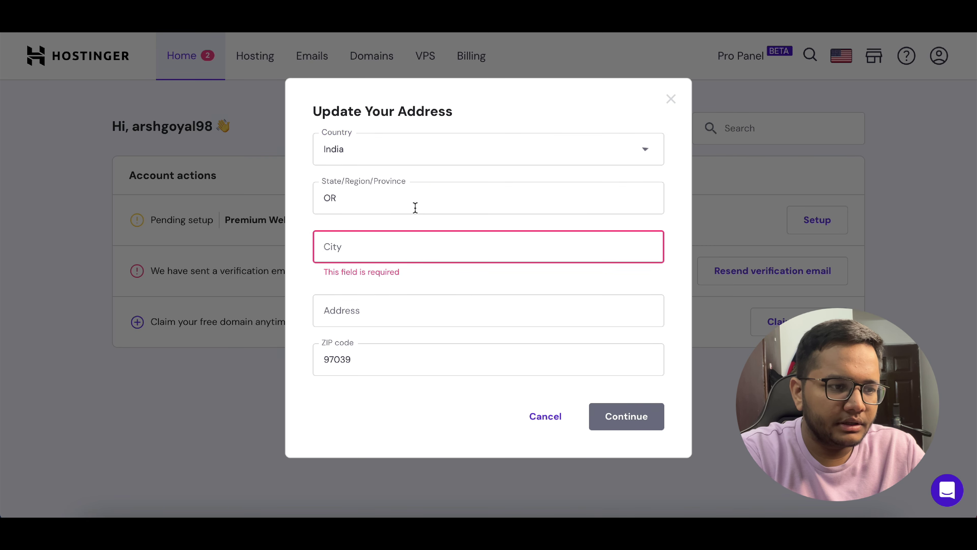
pyautogui.doubleClick(399, 198)
pyautogui.write('Karnataka')
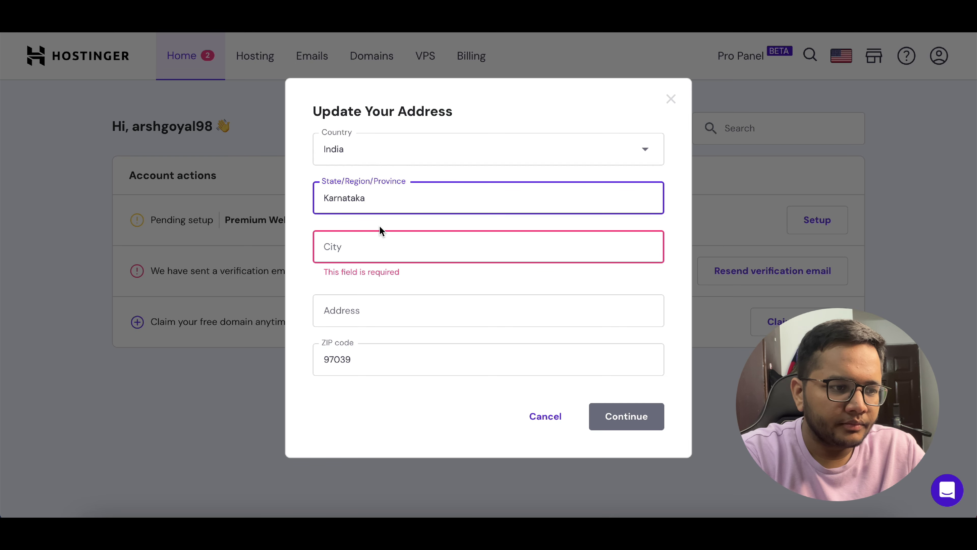
# Fill in the customer's city, street address and ZIP code, and submit the updated address
pyautogui.click(375, 248)
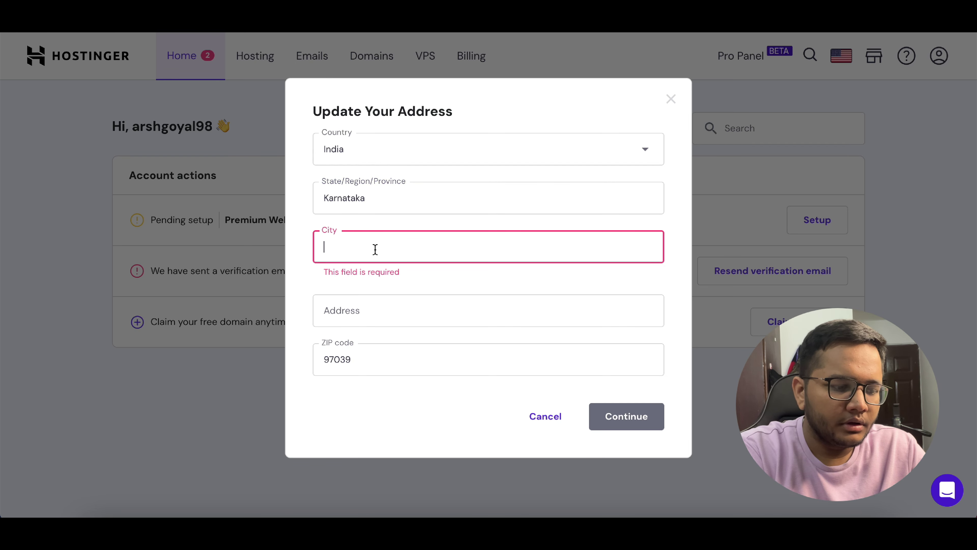
pyautogui.write('Bengaluru')
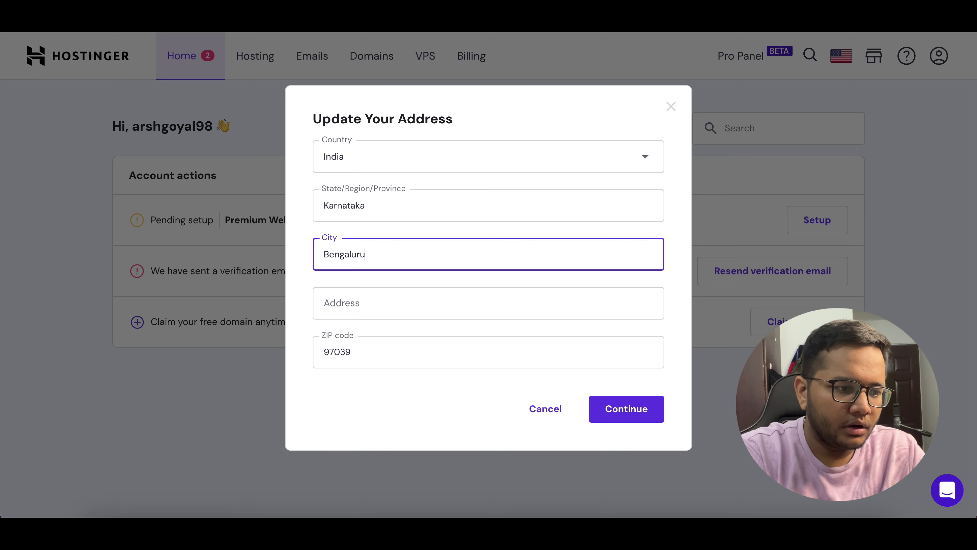
pyautogui.click(368, 297)
pyautogui.write('XYZ')
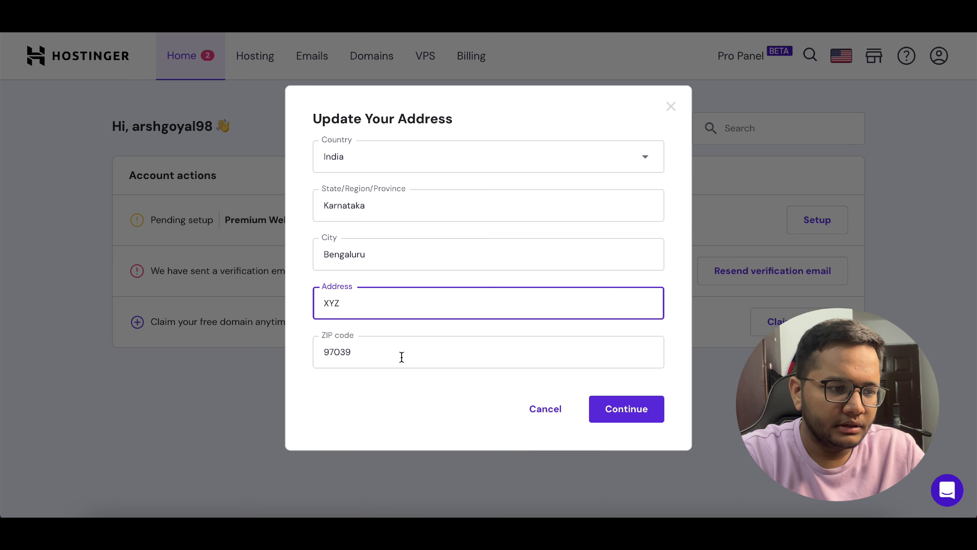
pyautogui.press('Tab')
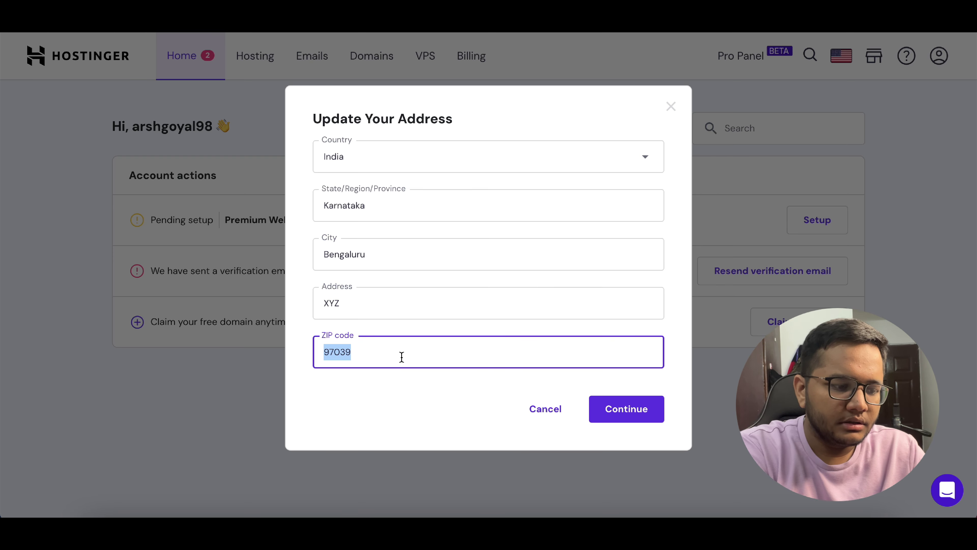
pyautogui.write('560037')
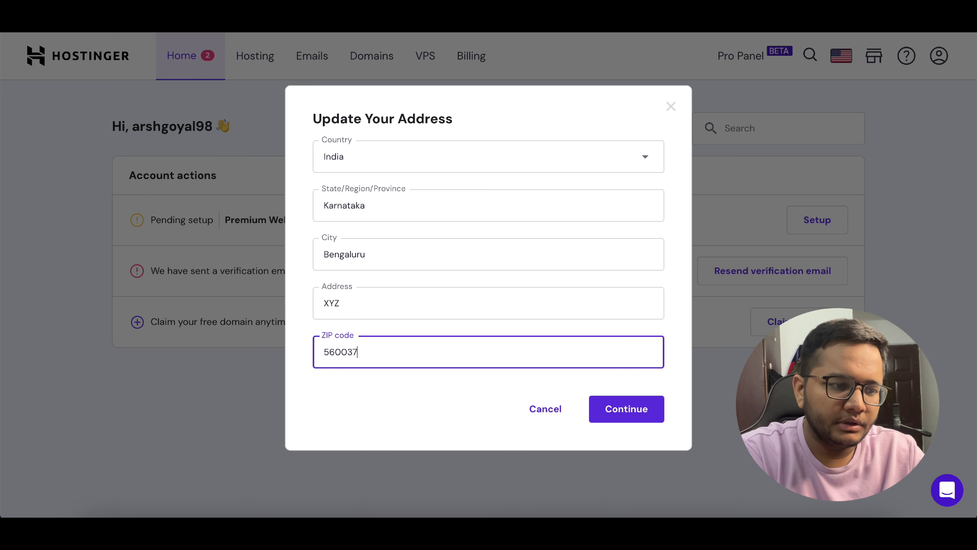
pyautogui.click(640, 408)
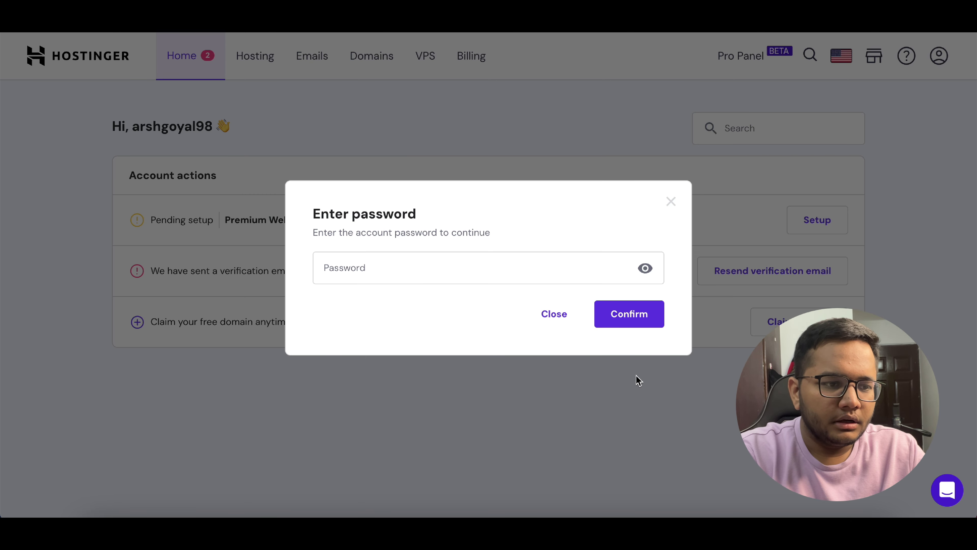
# Enter the account password to continue and start the setup questionnaire for the pending Premium Web Hosting plan
pyautogui.click(507, 266)
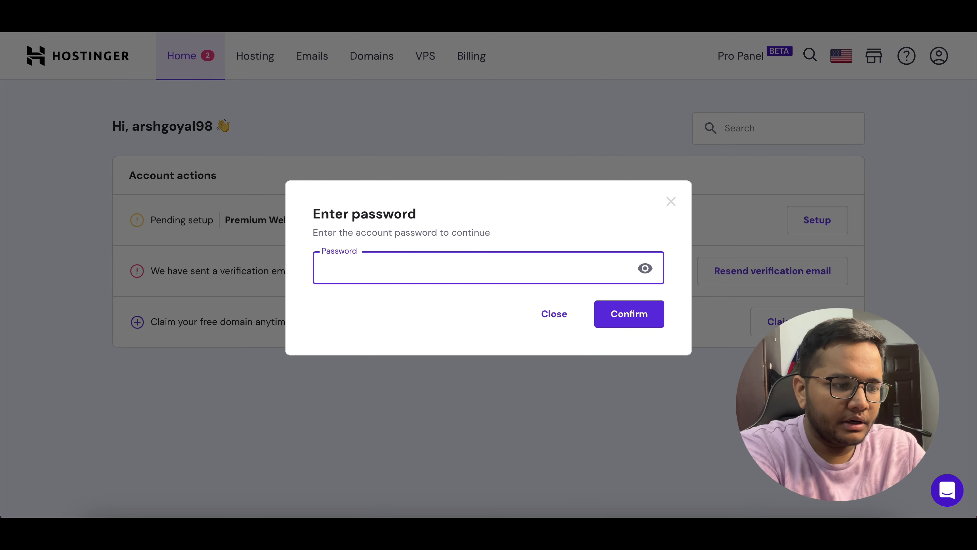
pyautogui.press('Return')
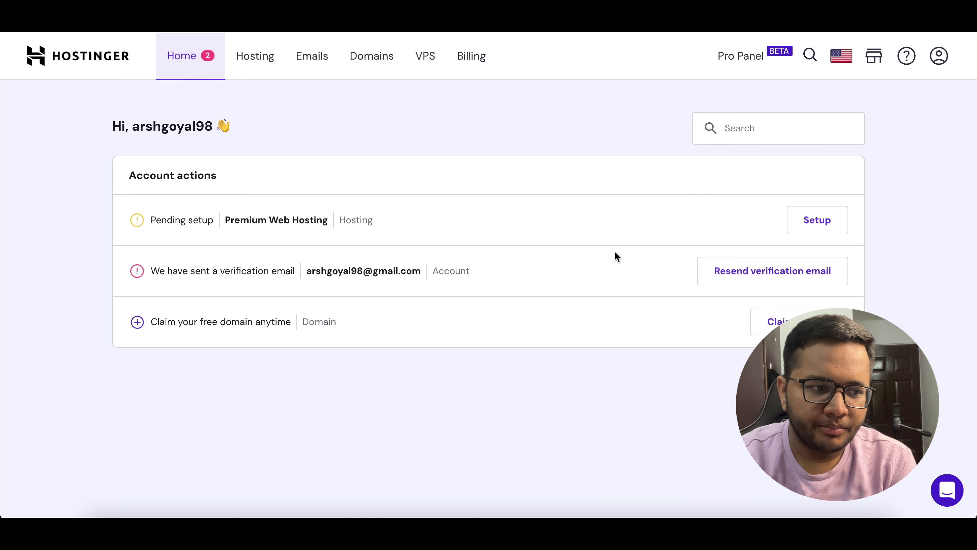
pyautogui.click(814, 226)
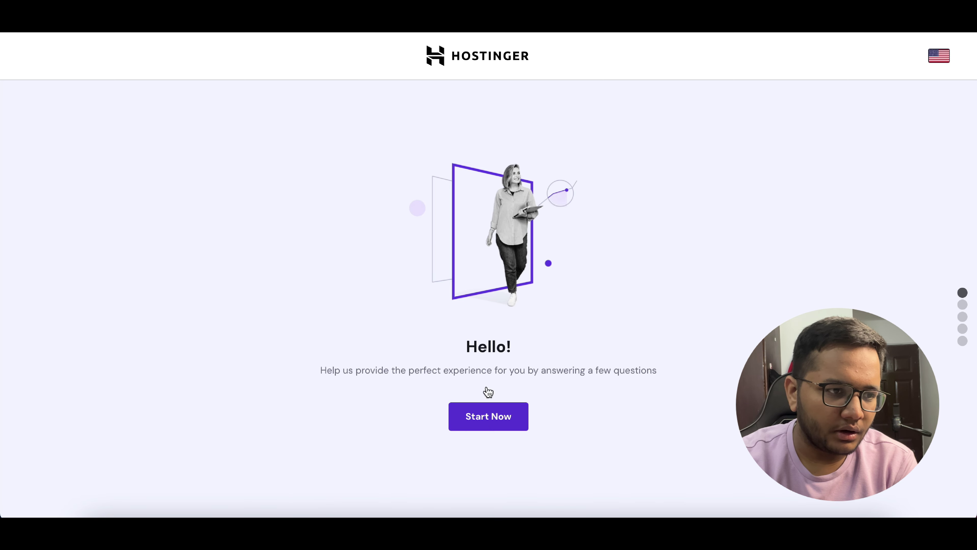
pyautogui.click(498, 416)
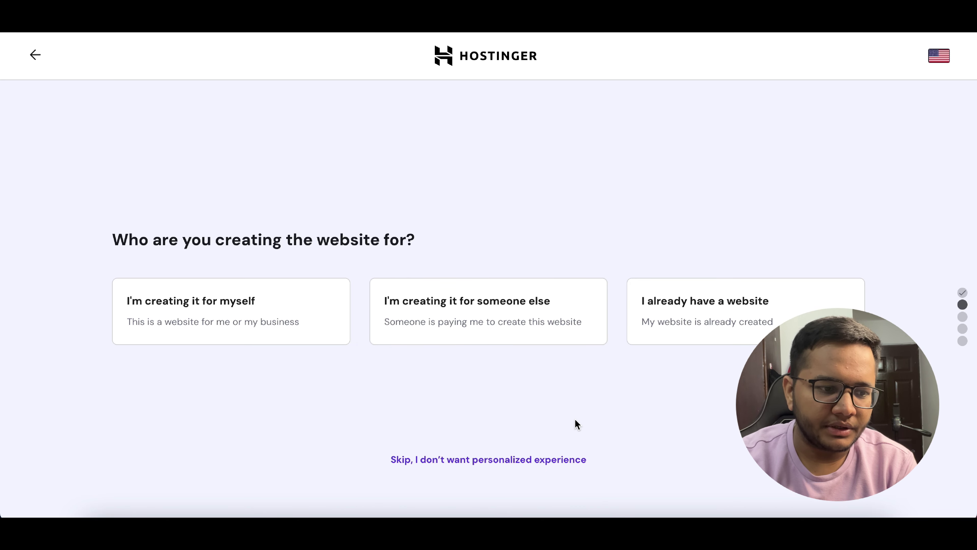
# Answer the setup questions: creating the website for myself, building it myself, Portfolio type, and help wanted as a beginner
pyautogui.scroll(-3, 575, 418)
pyautogui.scroll(-2, 483, 361)
pyautogui.scroll(5, 483, 361)
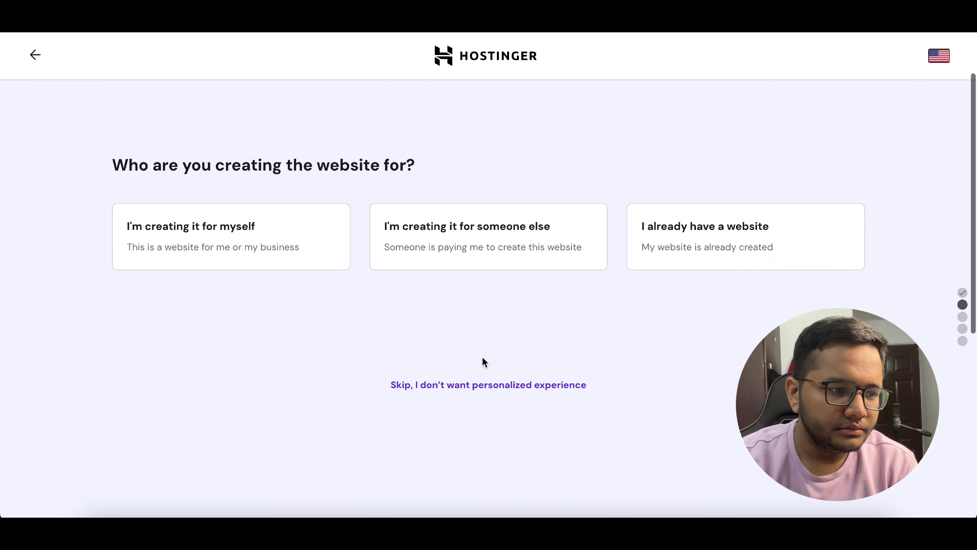
pyautogui.click(285, 329)
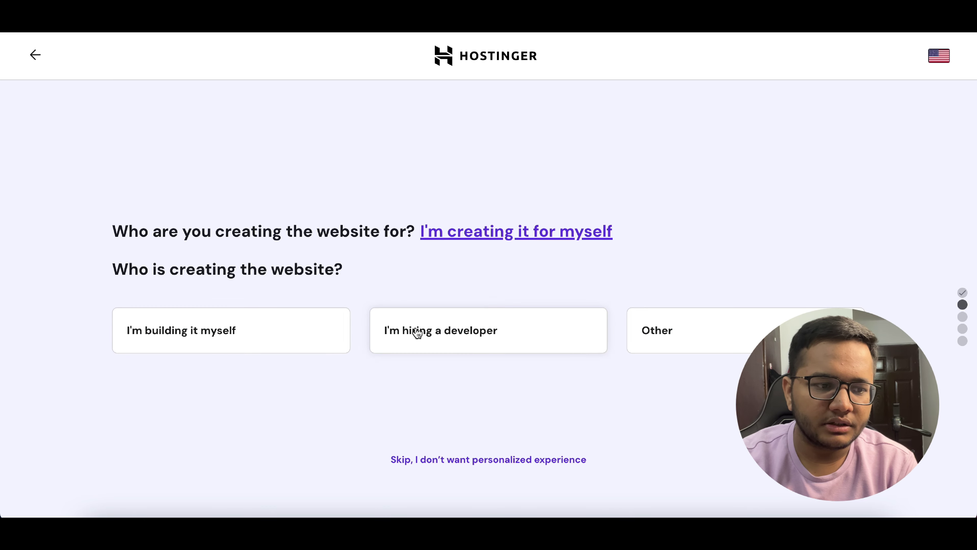
pyautogui.click(243, 349)
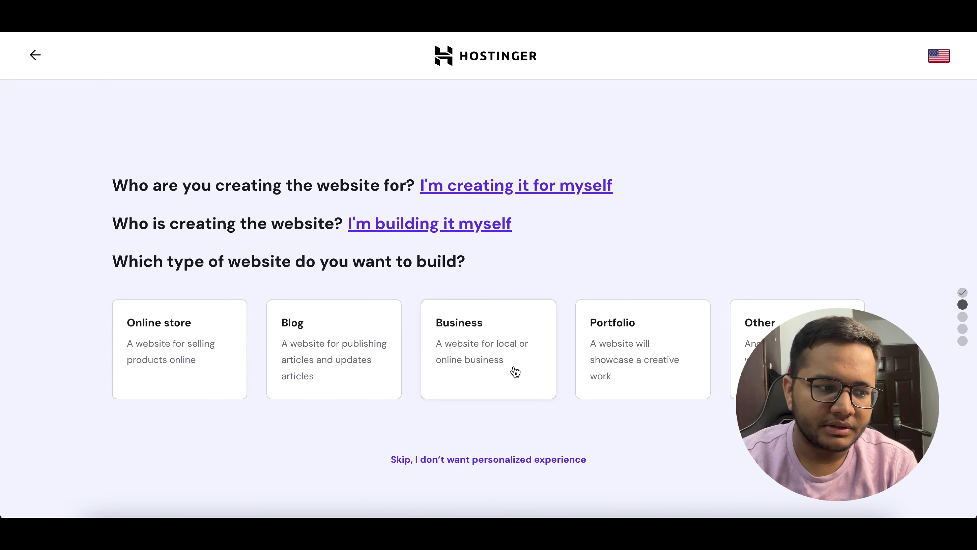
pyautogui.click(650, 350)
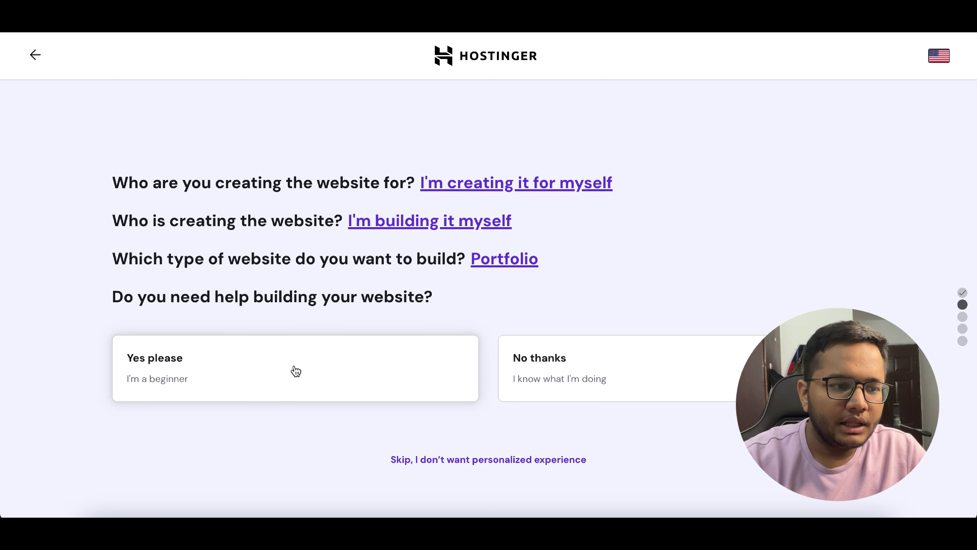
pyautogui.click(273, 377)
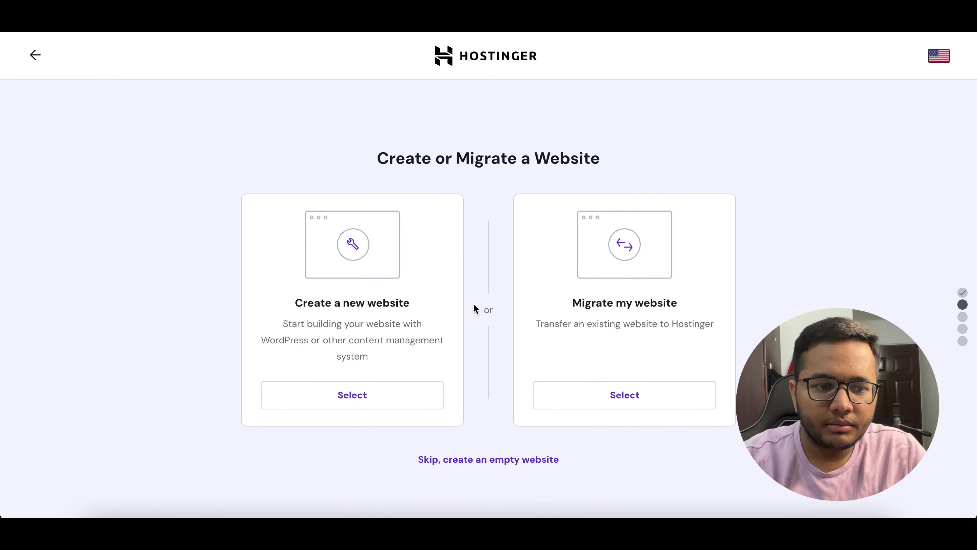
# Choose to create a new website with the AI Builder platform and claim a free domain for it
pyautogui.click(383, 409)
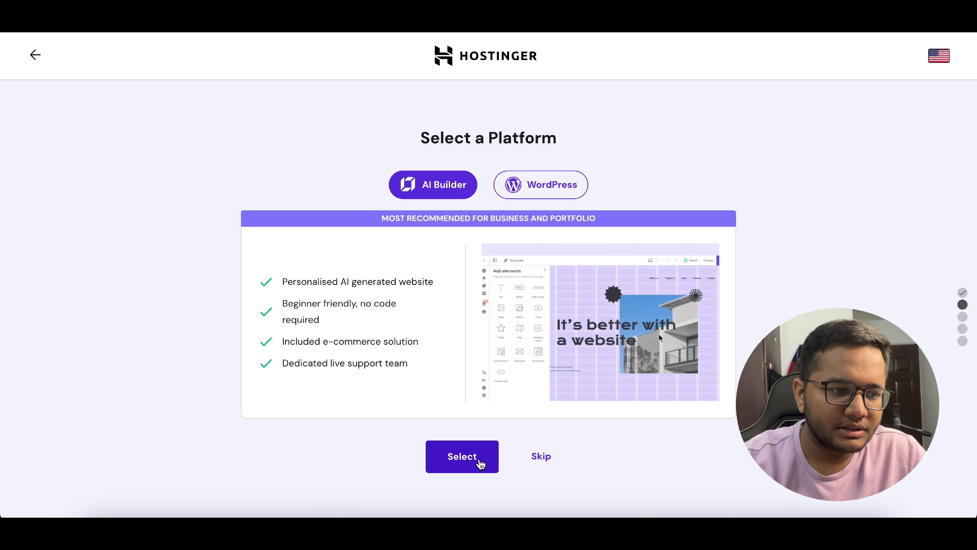
pyautogui.click(480, 463)
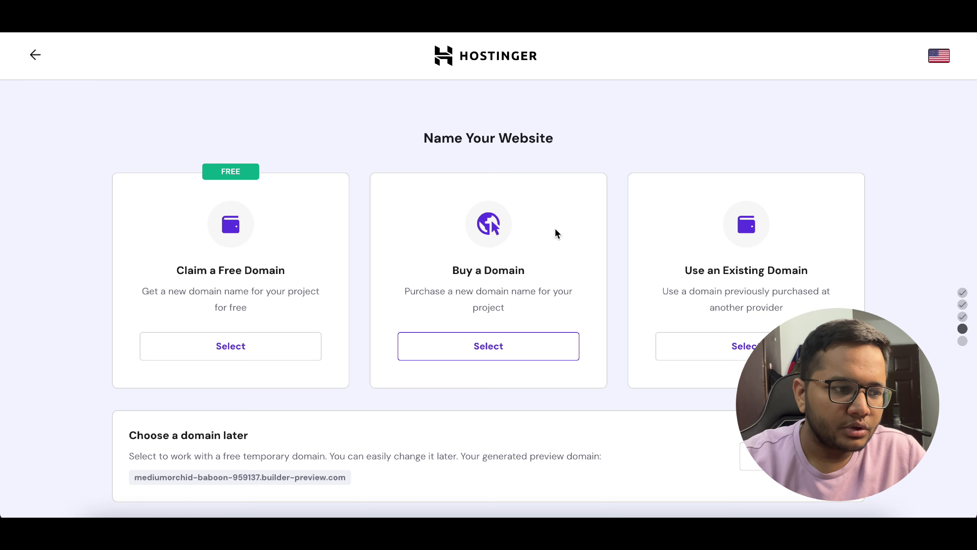
pyautogui.click(251, 348)
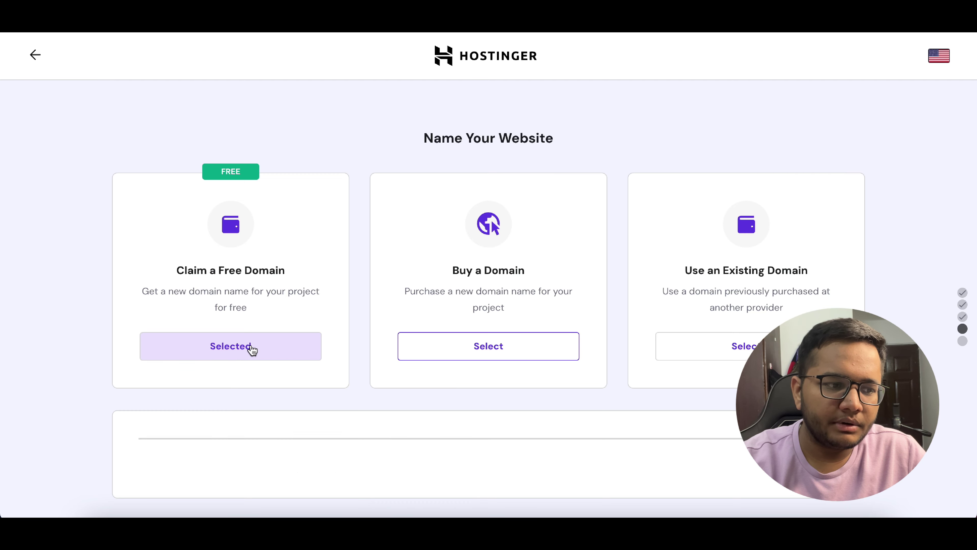
pyautogui.scroll(-4, 295, 450)
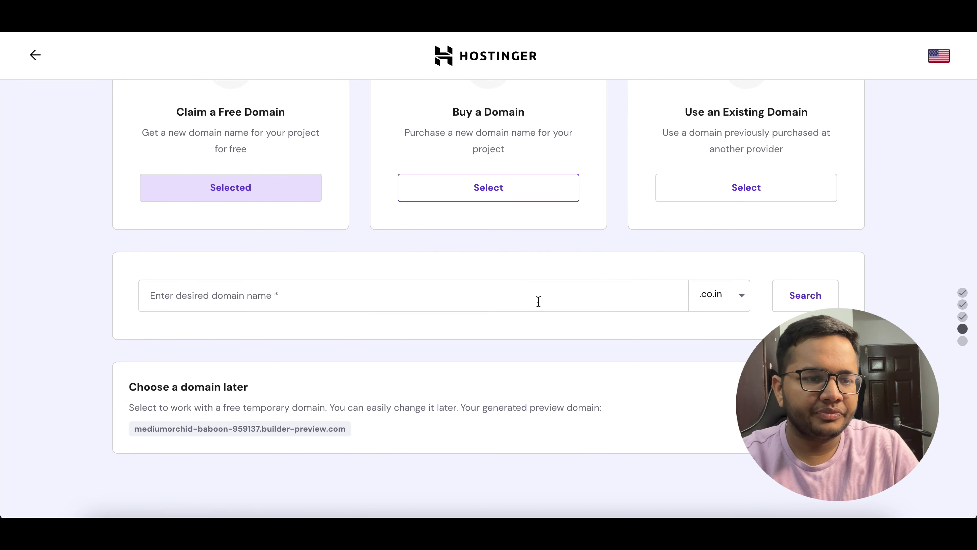
# Search for a free domain made of the customer's full name with the .in extension and select it for the website
pyautogui.click(733, 299)
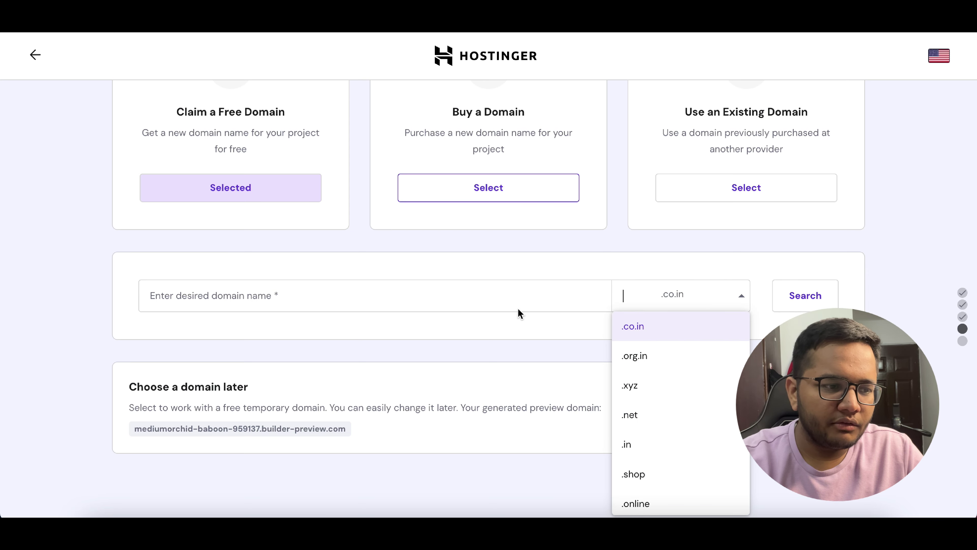
pyautogui.click(498, 300)
pyautogui.write('arshgoyal')
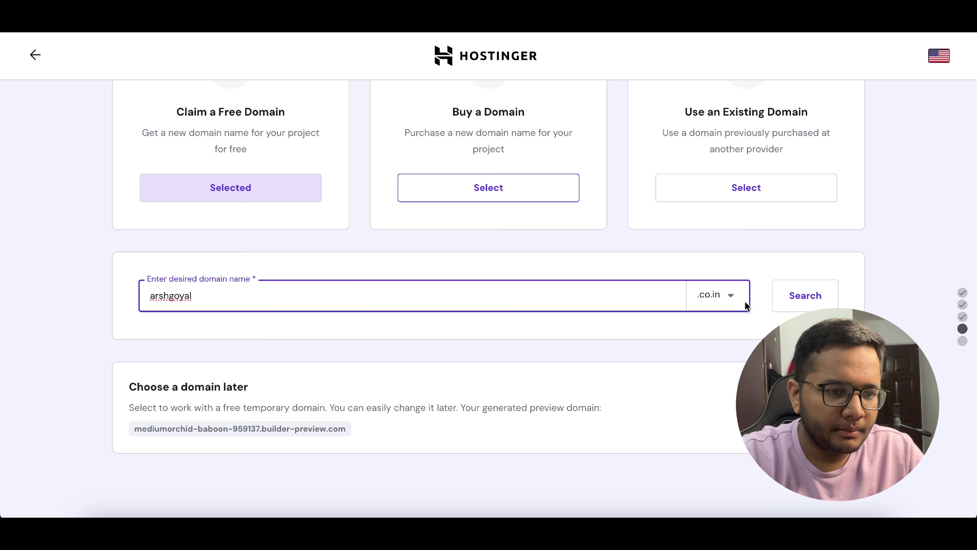
pyautogui.click(729, 295)
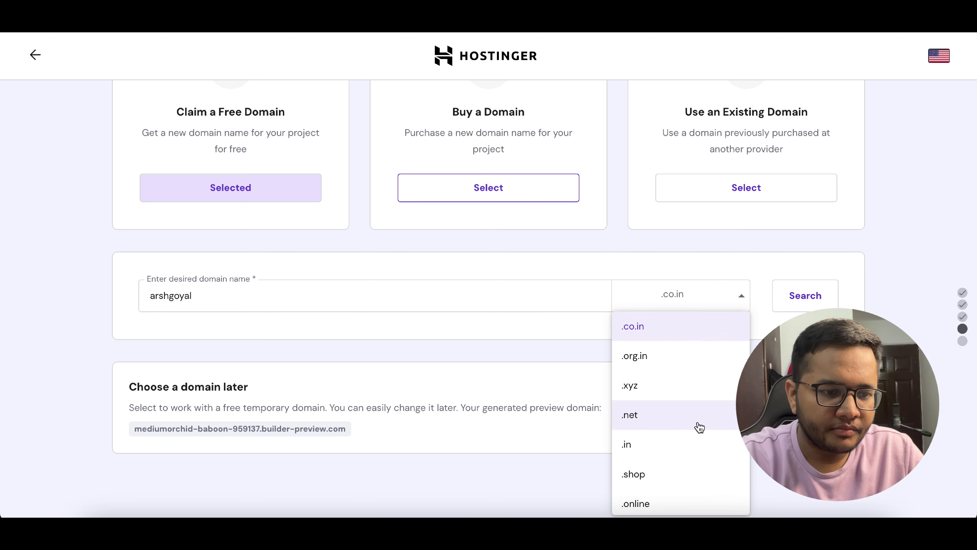
pyautogui.scroll(-5, 695, 426)
pyautogui.scroll(5, 698, 427)
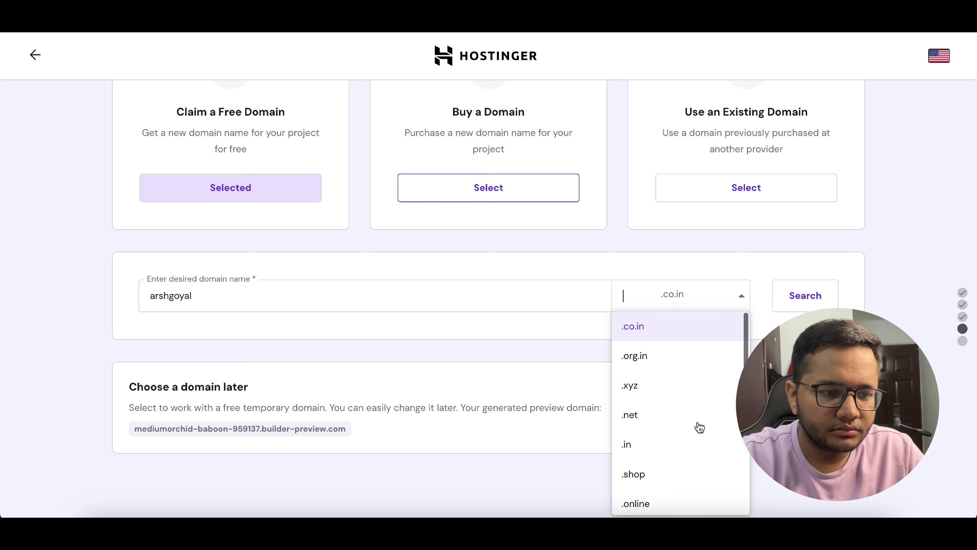
pyautogui.click(687, 443)
pyautogui.click(800, 294)
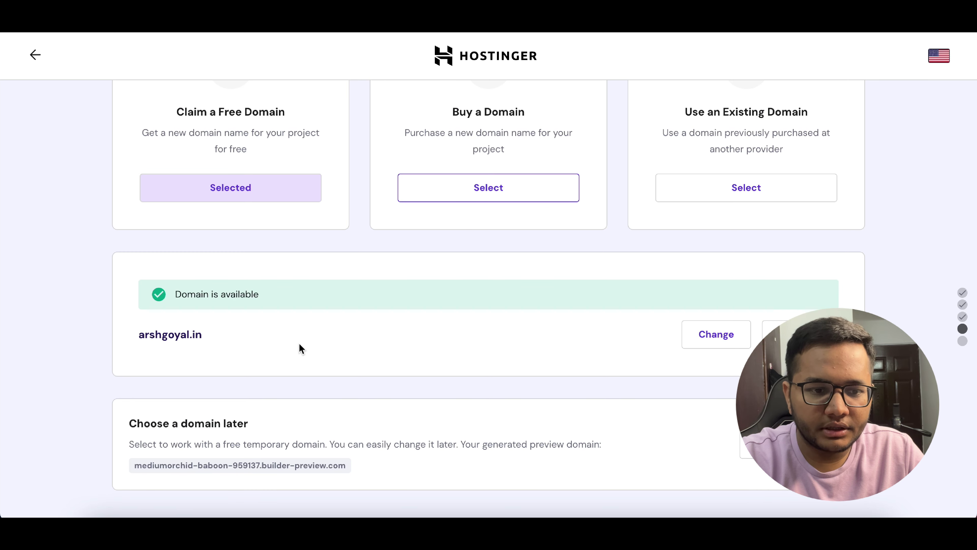
pyautogui.click(800, 334)
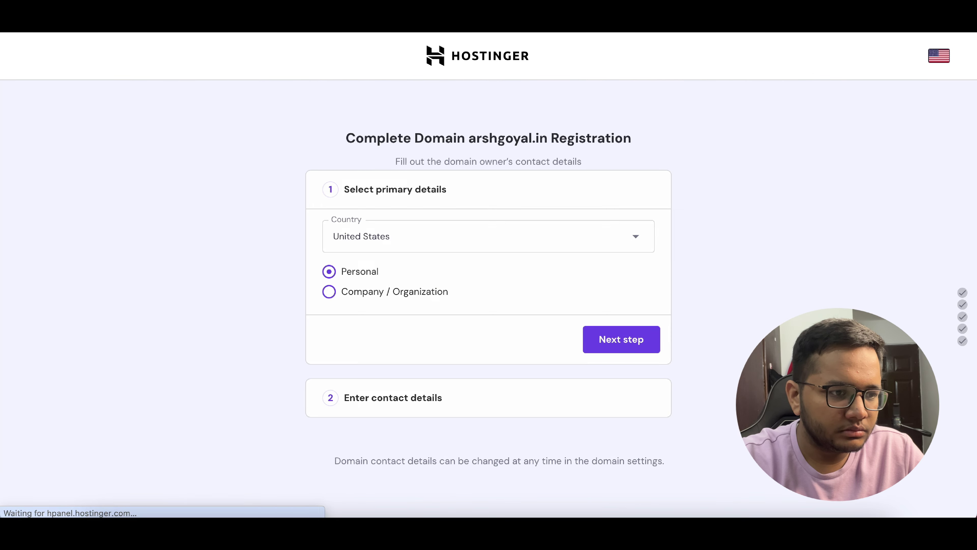
# Proceed with the Personal owner type, complete the domain owner's contact details and finish the domain registration
pyautogui.click(635, 349)
pyautogui.scroll(-7, 470, 362)
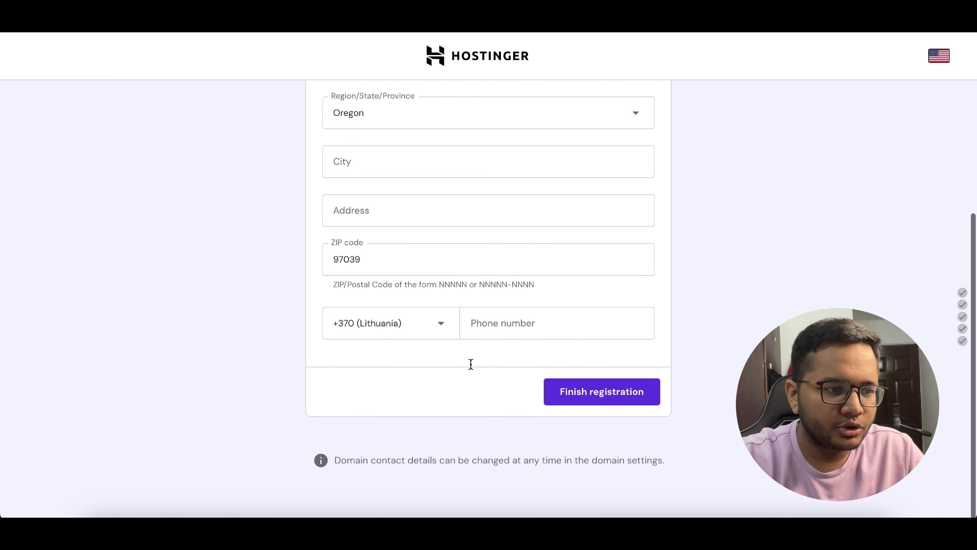
pyautogui.click(584, 395)
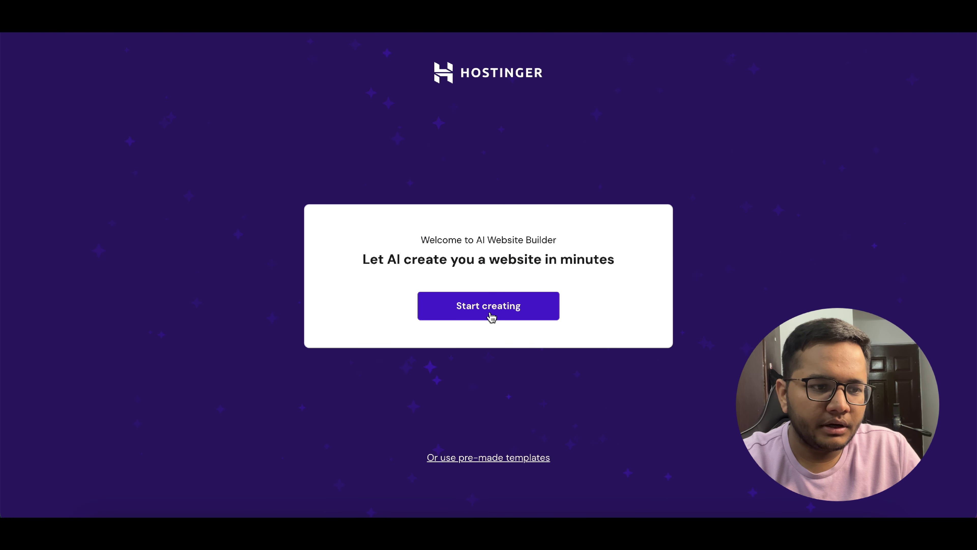
# Start creating a site with the AI Website Builder and enter the customer's full name as the brand name
pyautogui.click(492, 318)
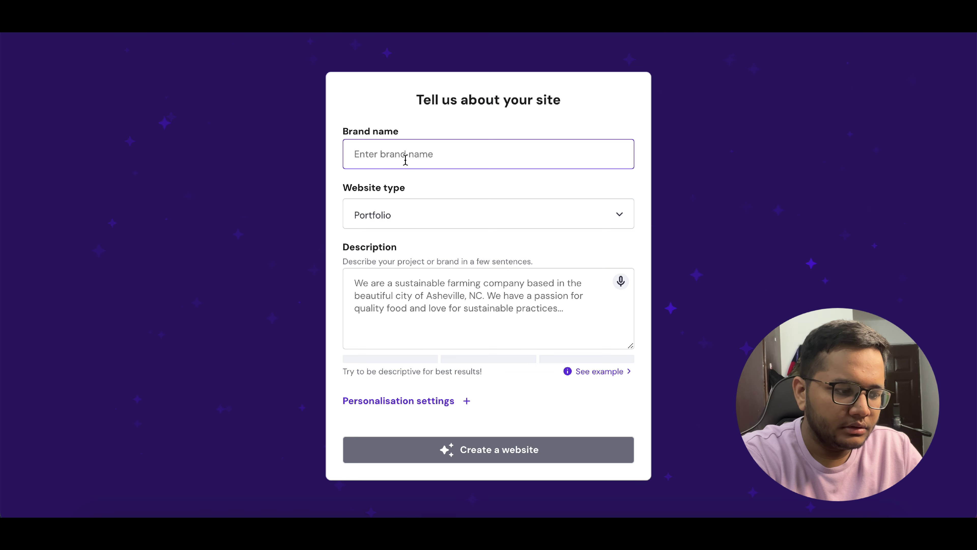
pyautogui.write('Arsh Goyal')
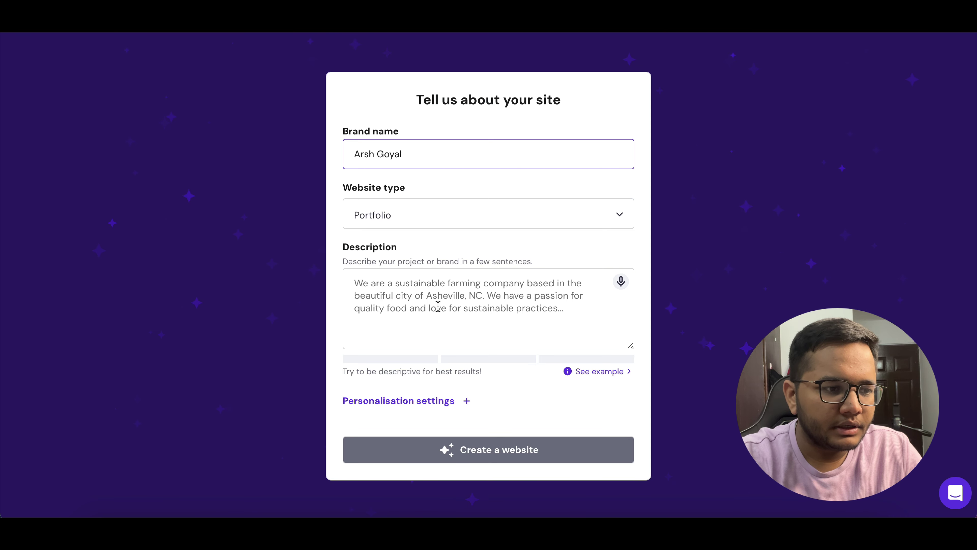
pyautogui.click(437, 306)
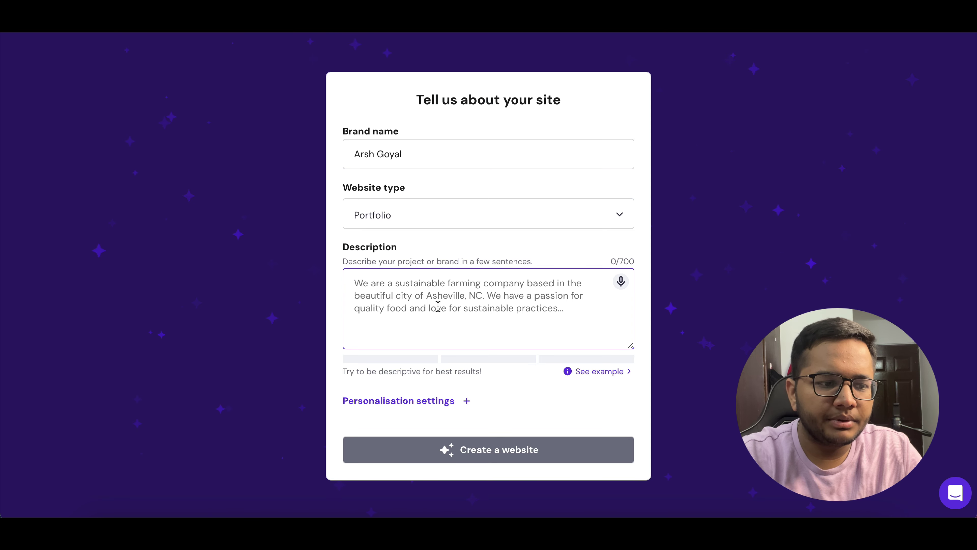
# Open LinkedIn in a new browser tab, go to the customer's own profile and copy its summary text
pyautogui.hotkey('ctrl', 't')
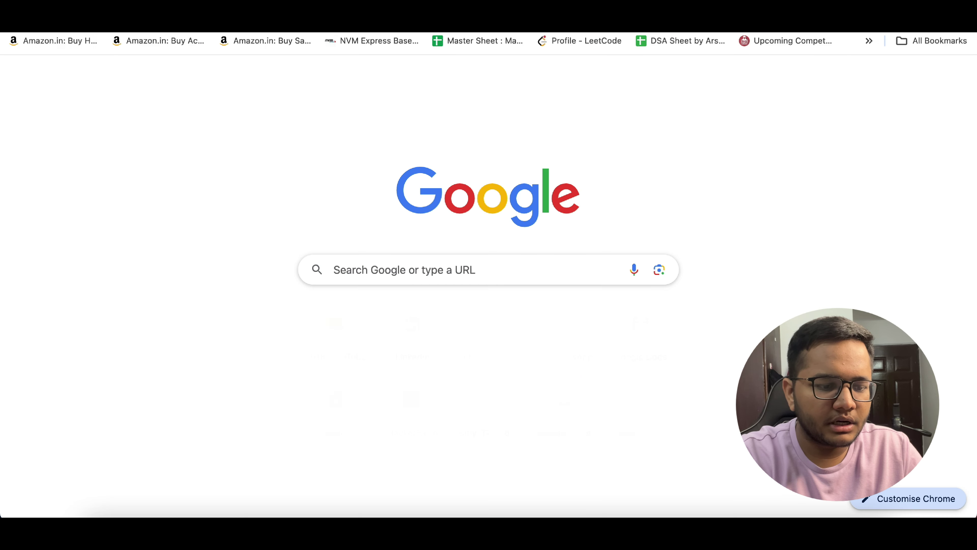
pyautogui.write('link')
pyautogui.press('Return')
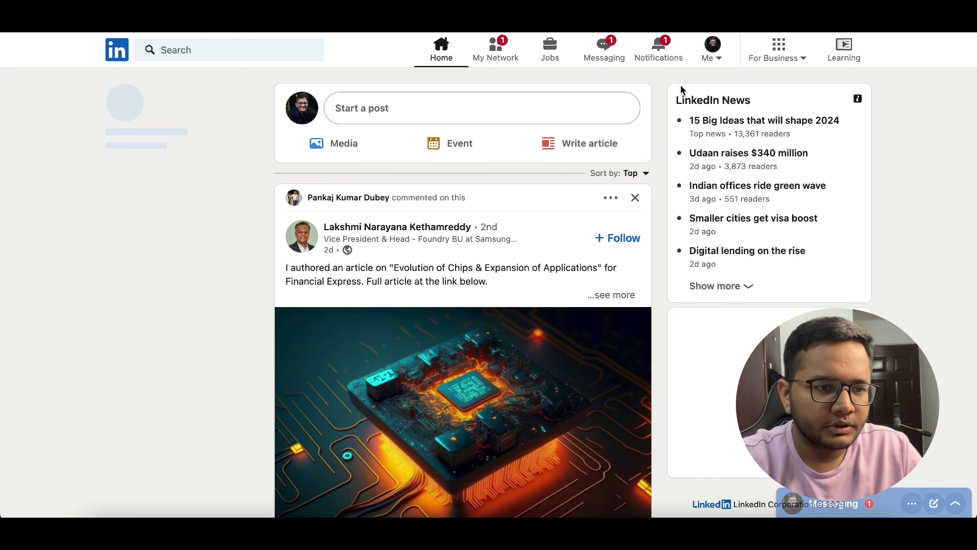
pyautogui.click(711, 50)
pyautogui.click(672, 177)
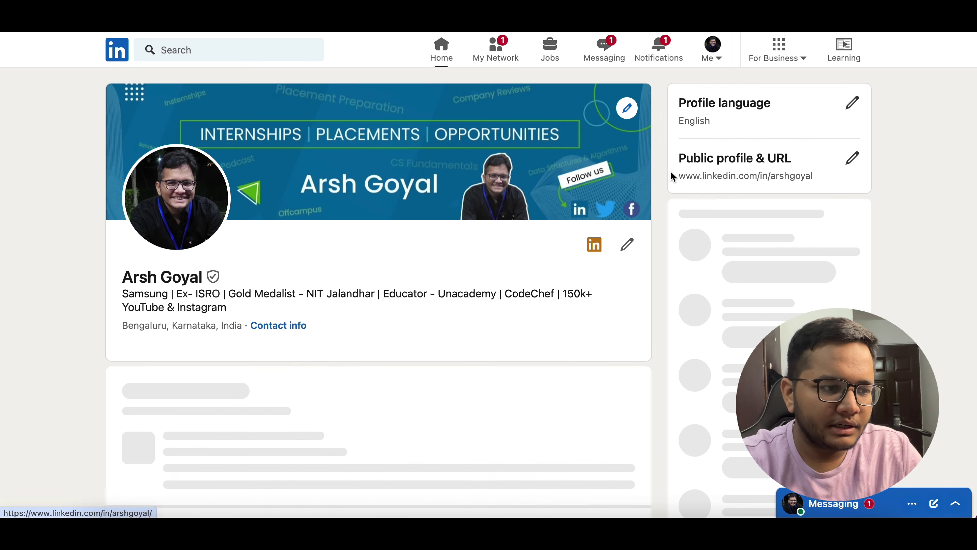
pyautogui.scroll(-10, 302, 362)
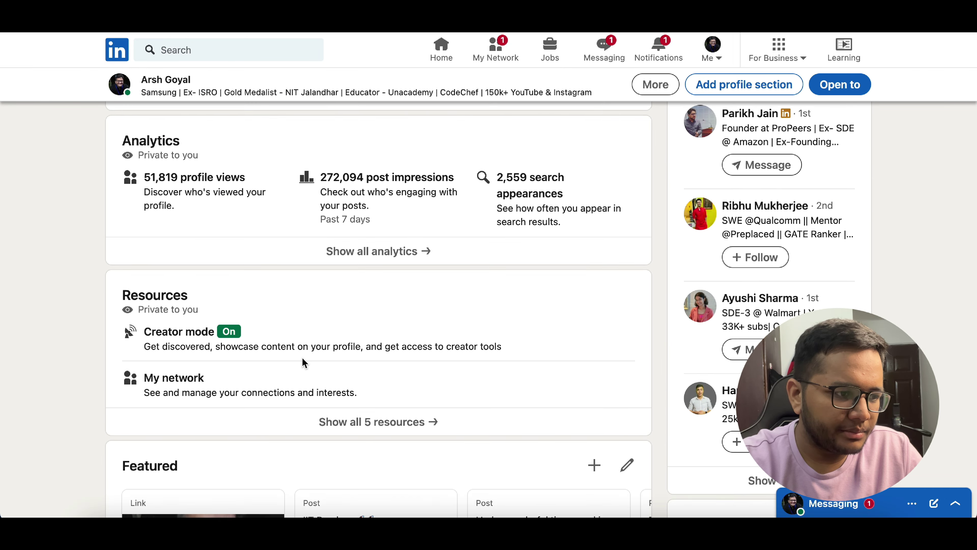
pyautogui.scroll(-12, 302, 362)
pyautogui.scroll(20, 303, 362)
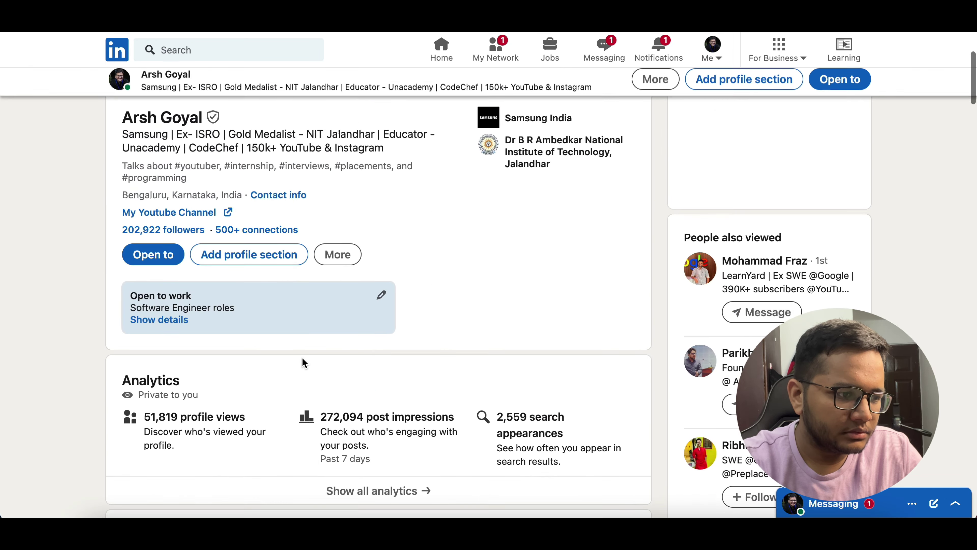
pyautogui.scroll(-5, 302, 362)
pyautogui.moveTo(619, 449); pyautogui.dragTo(113, 306)
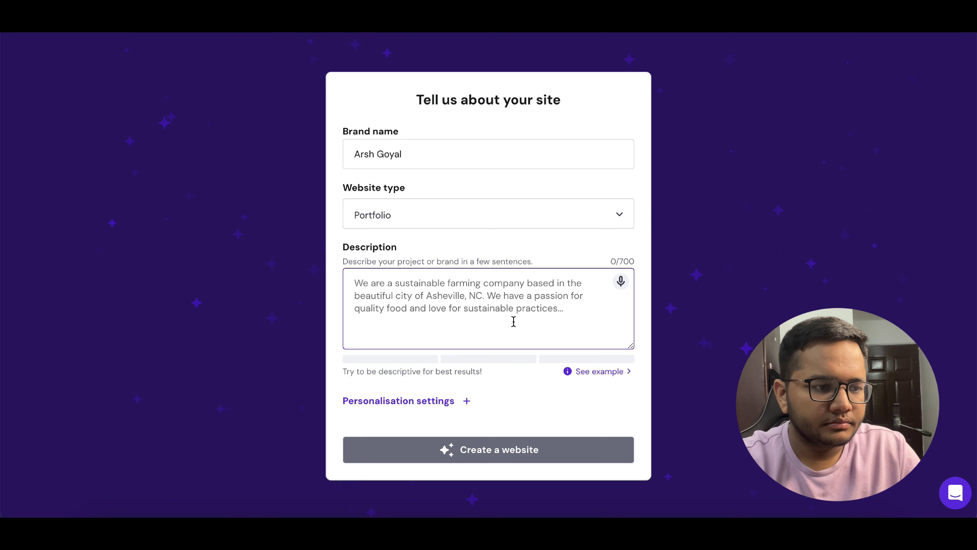
# Paste the copied LinkedIn summary as the site description in the AI builder and generate the portfolio website
pyautogui.hotkey('ctrl', 'v')
pyautogui.scroll(-1, 541, 331)
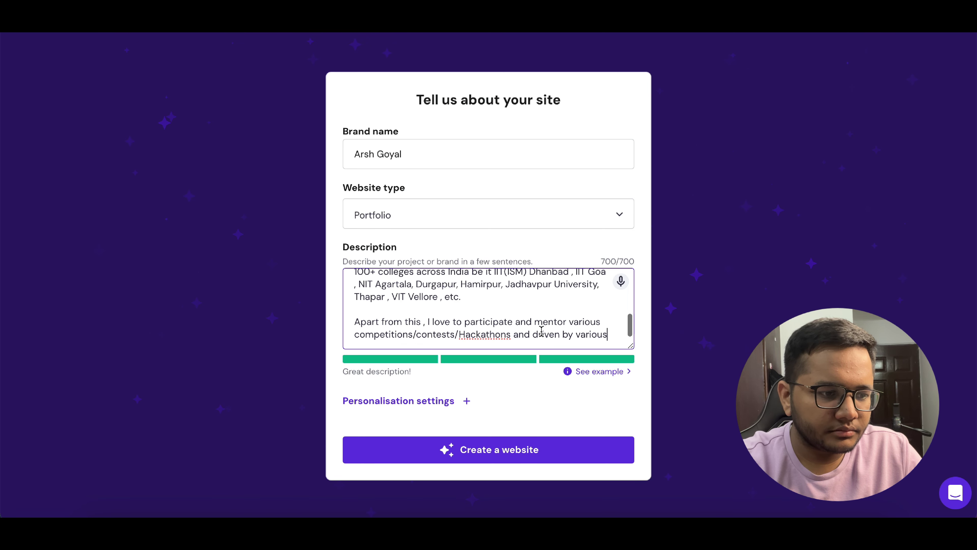
pyautogui.click(504, 456)
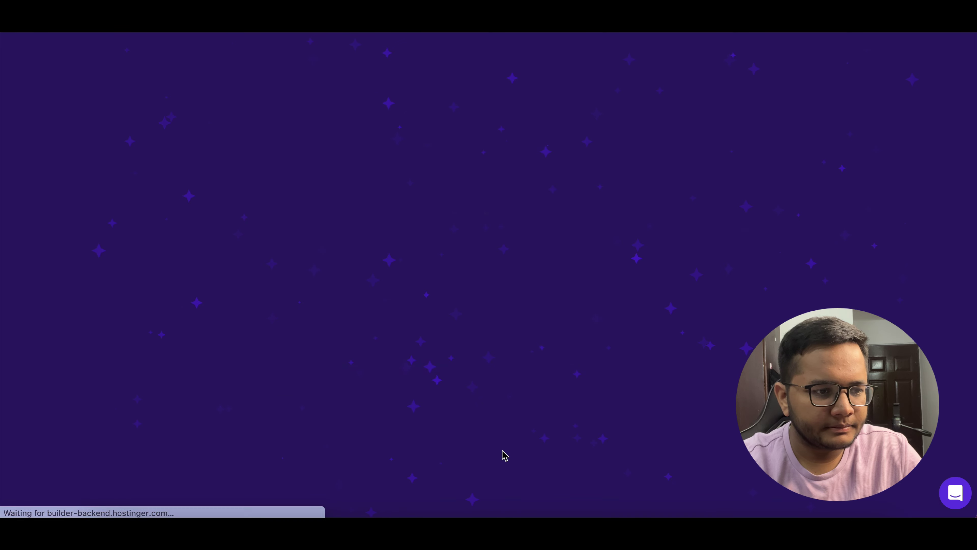
pyautogui.click(503, 446)
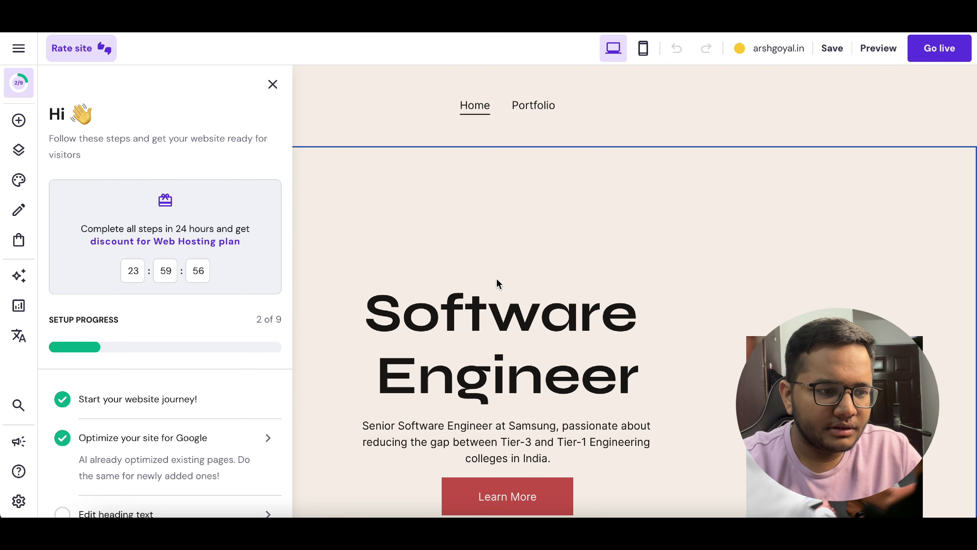
# Close the setup checklist and review the generated homepage from the hero section to the footer
pyautogui.scroll(-10, 498, 283)
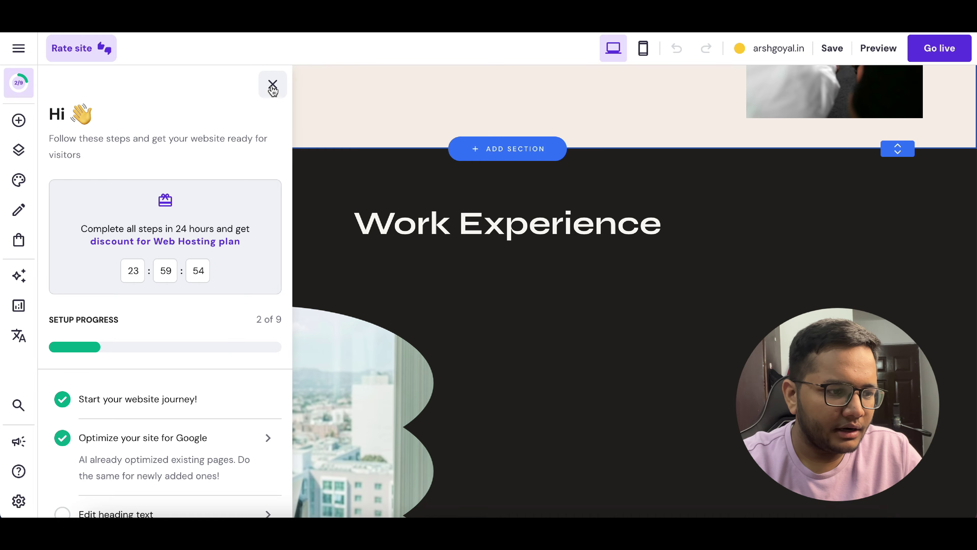
pyautogui.click(273, 87)
pyautogui.scroll(-10, 349, 312)
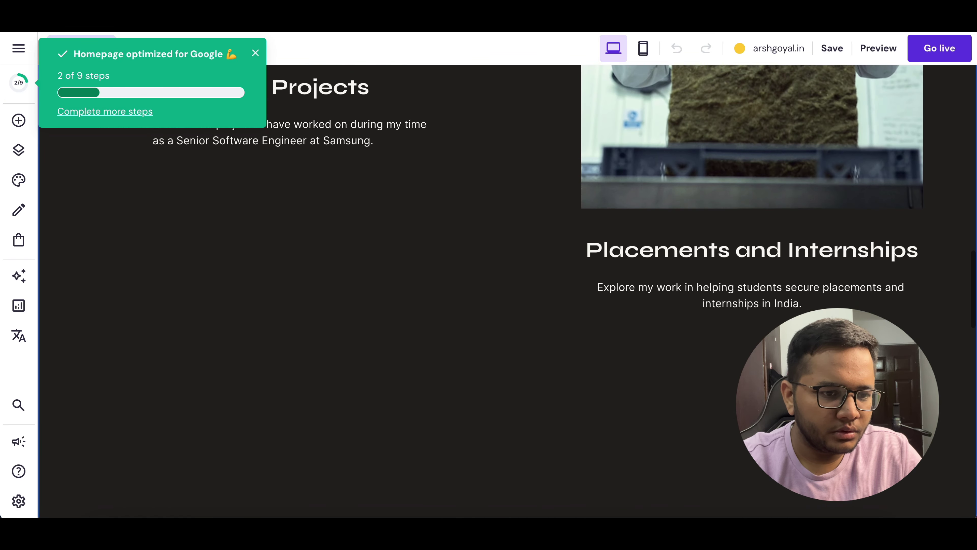
pyautogui.scroll(-5, 349, 311)
pyautogui.scroll(-12, 349, 310)
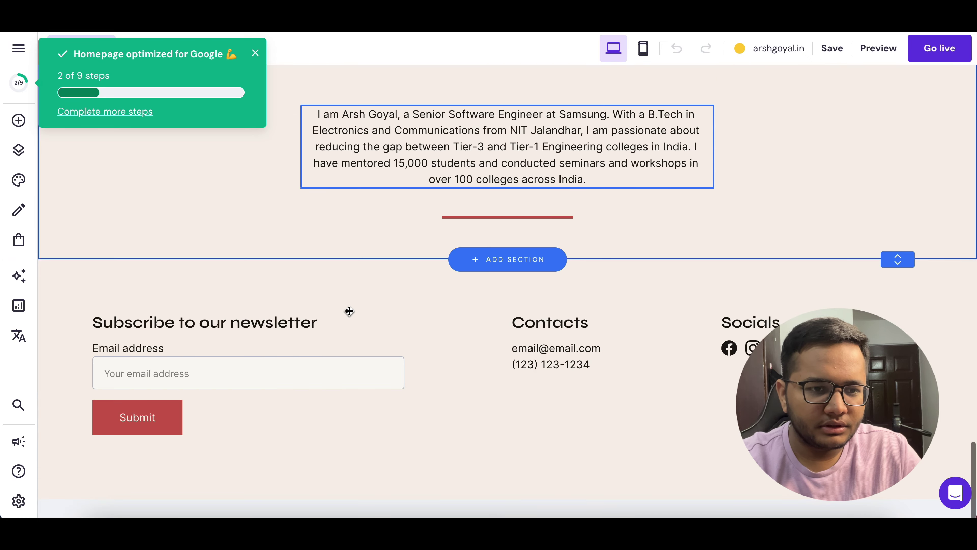
pyautogui.scroll(-5, 348, 311)
pyautogui.scroll(20, 349, 311)
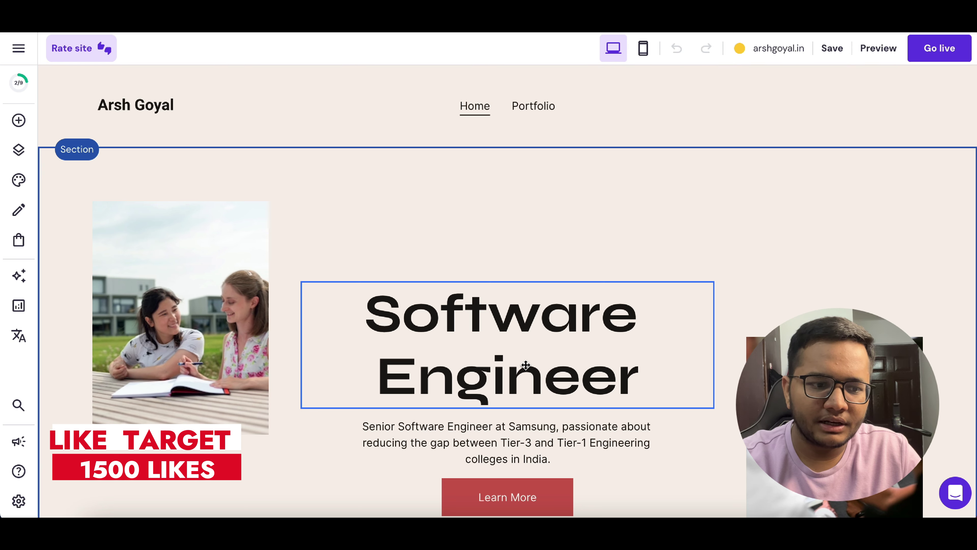
# Replace the "Software Engineer" hero heading with the customer's full name, split over two lines
pyautogui.click(524, 382)
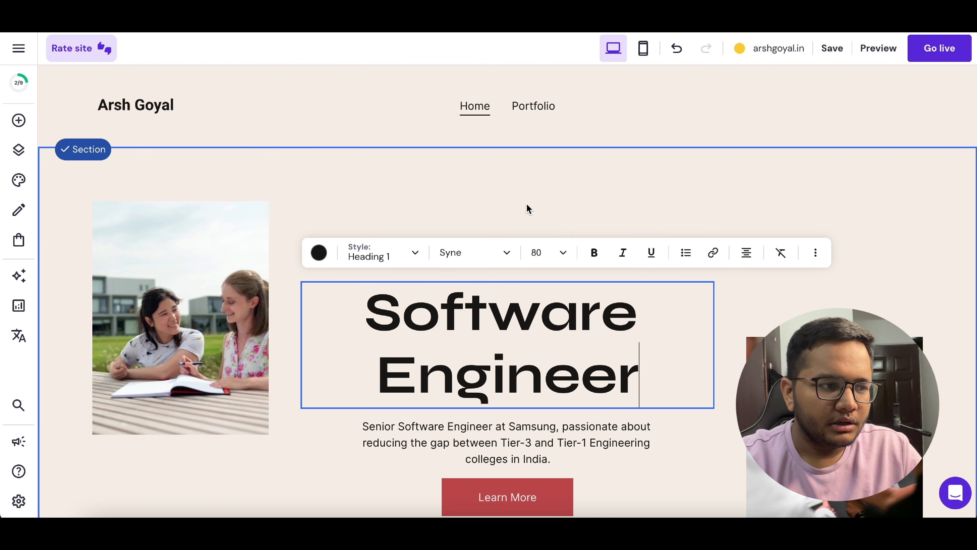
pyautogui.press('Escape')
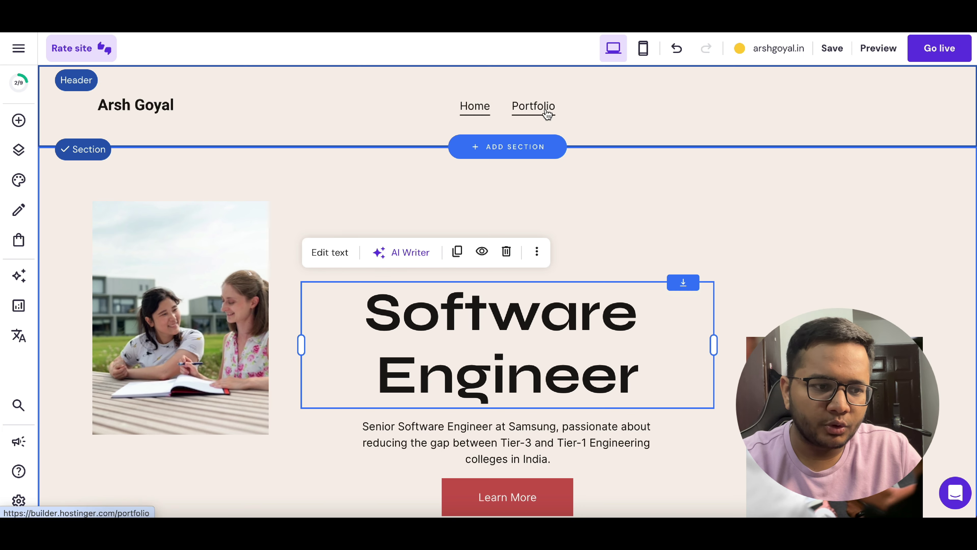
pyautogui.scroll(-5, 430, 342)
pyautogui.scroll(3, 572, 253)
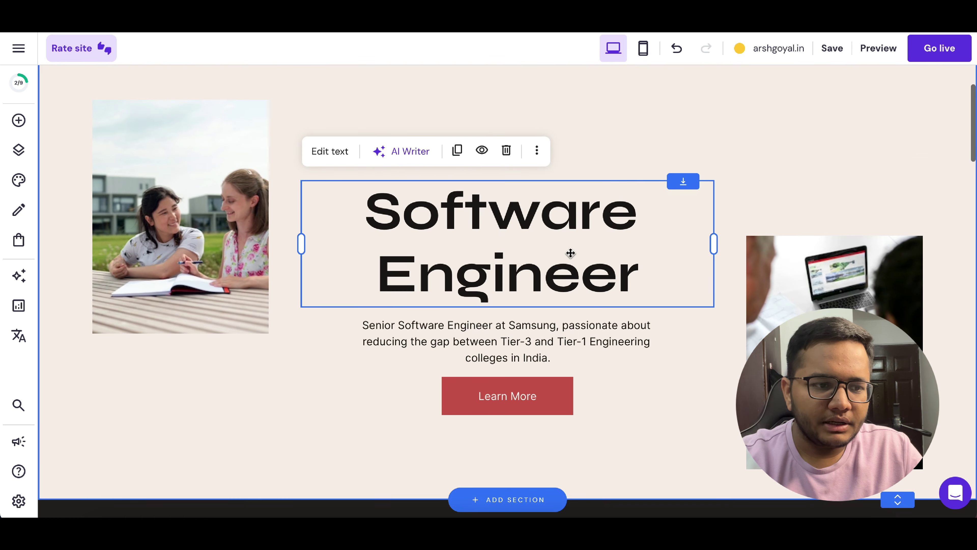
pyautogui.click(628, 276)
pyautogui.click(540, 255)
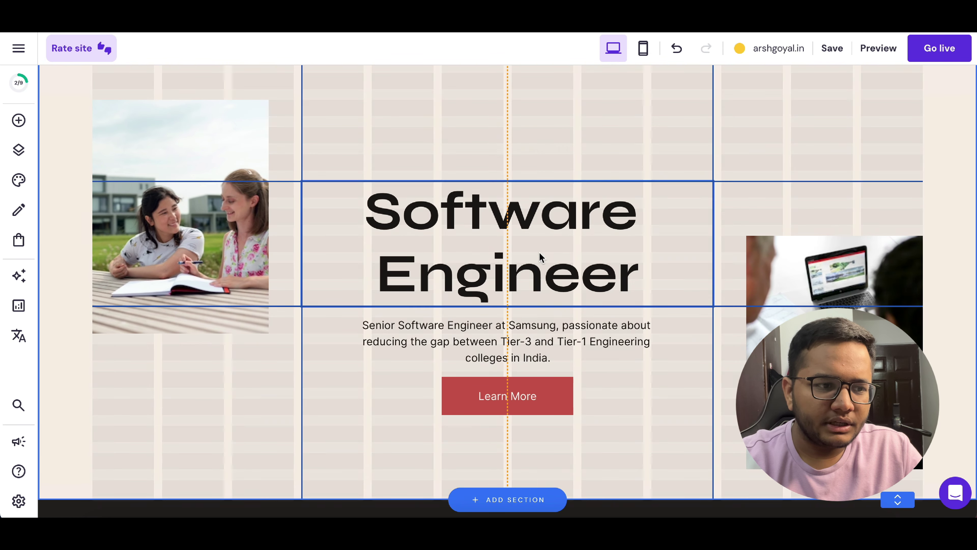
pyautogui.click(325, 151)
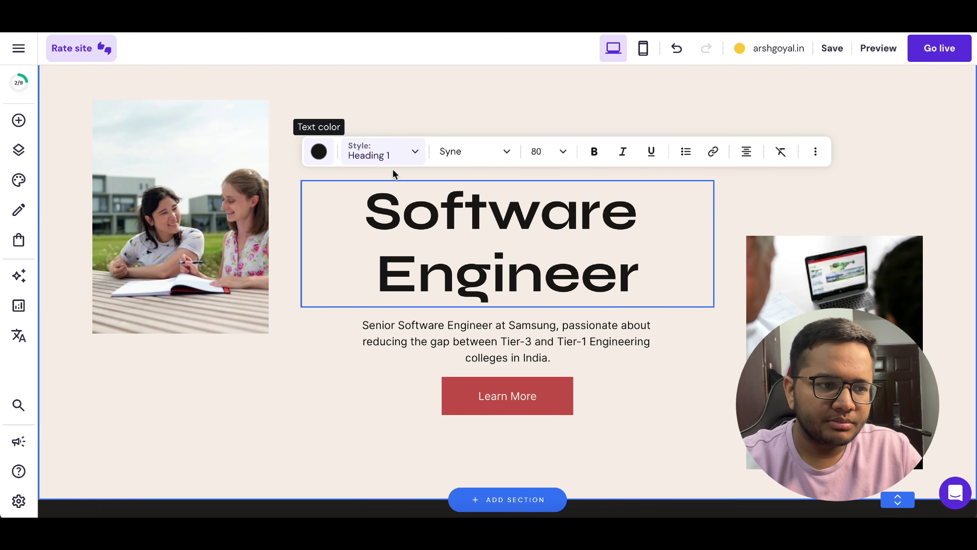
pyautogui.moveTo(379, 209); pyautogui.dragTo(636, 287)
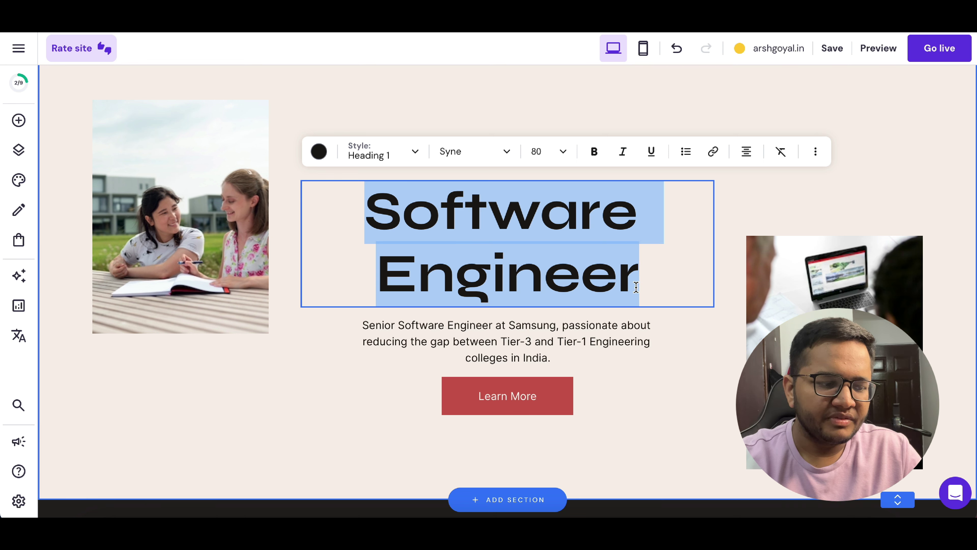
pyautogui.write('Arsh')
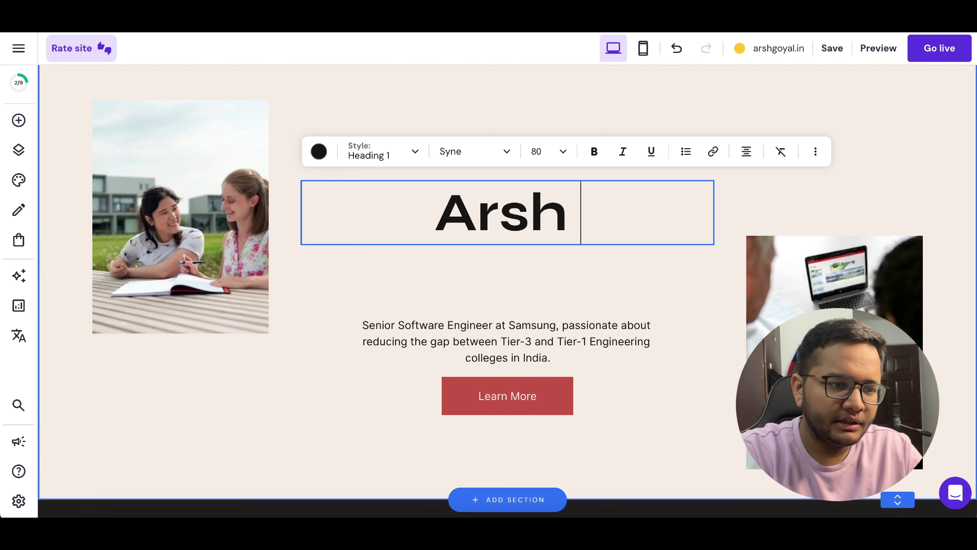
pyautogui.press('Return')
pyautogui.write('Goyal')
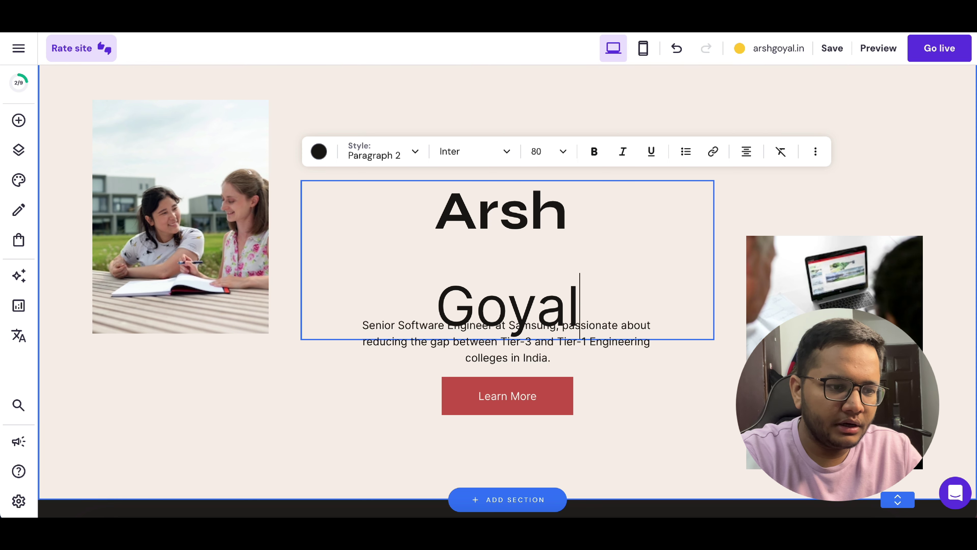
# Put the surname on the same line as the first name in the hero heading and finish editing the text
pyautogui.press('BackSpace')
pyautogui.press('BackSpace')
pyautogui.press('BackSpace')
pyautogui.press('BackSpace')
pyautogui.press('BackSpace')
pyautogui.press('BackSpace')
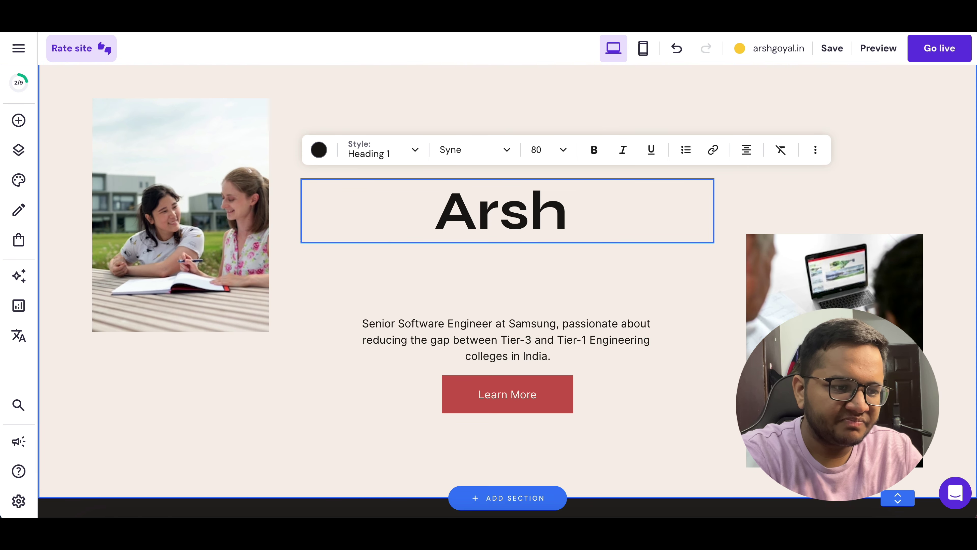
pyautogui.write('Goyal')
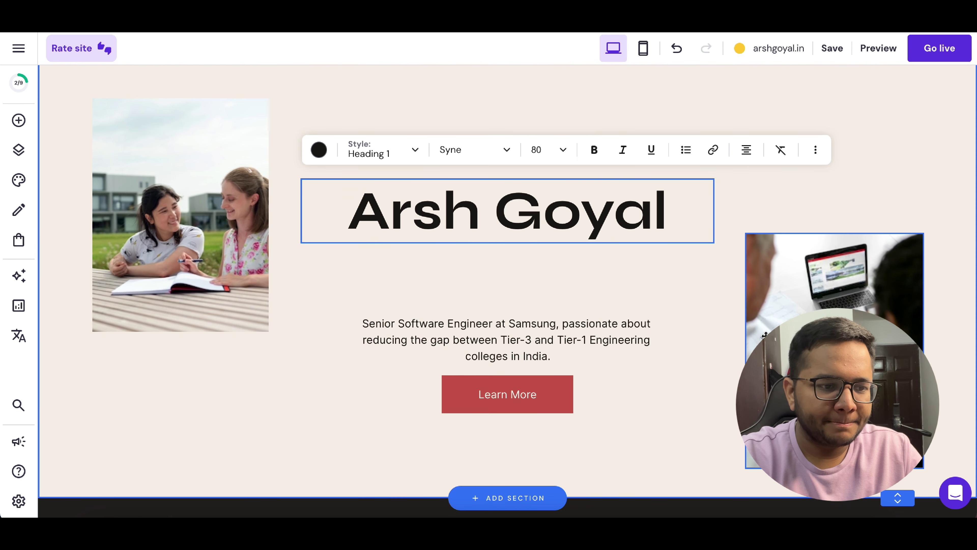
pyautogui.click(793, 385)
pyautogui.click(702, 385)
# Move the hero heading slightly down and the paragraph below it slightly up to close the gap between them
pyautogui.click(607, 216)
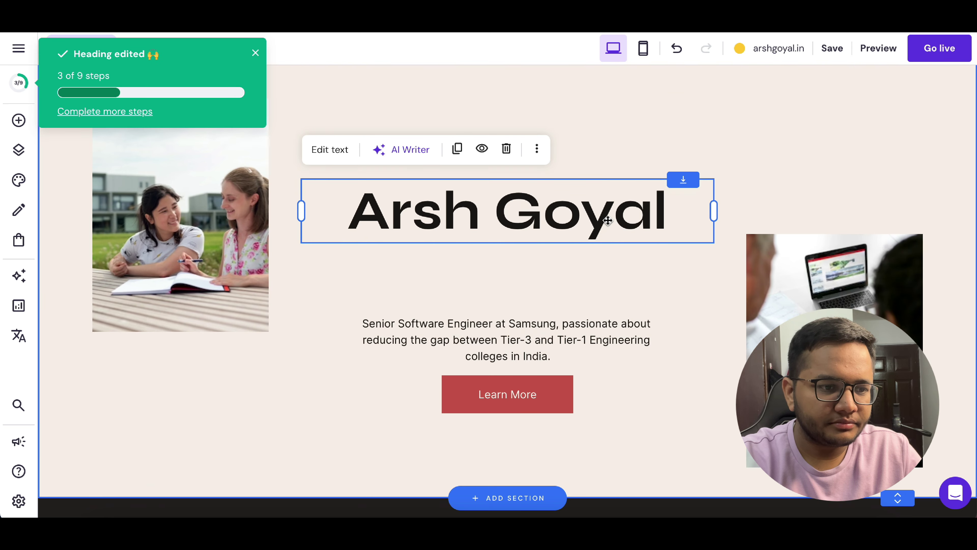
pyautogui.moveTo(606, 216); pyautogui.dragTo(607, 246)
pyautogui.click(578, 332)
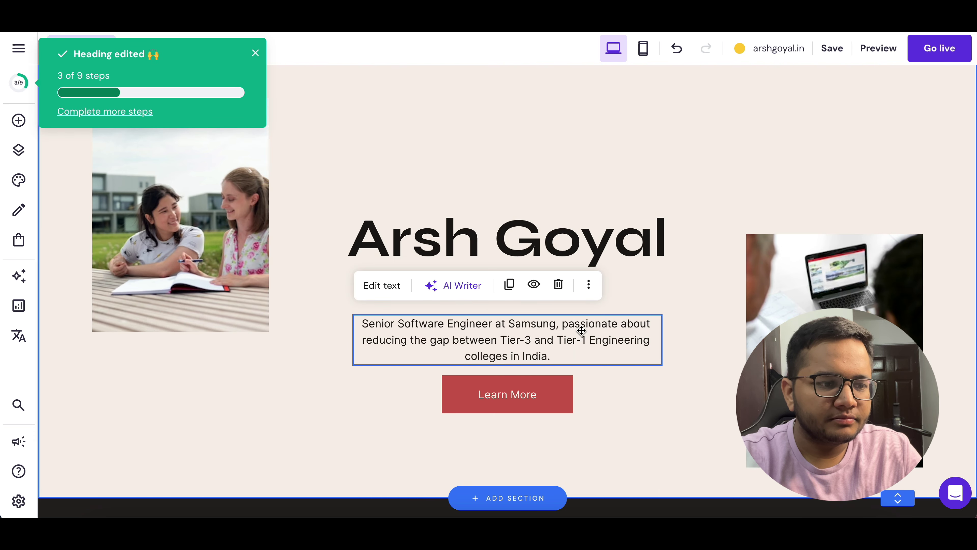
pyautogui.moveTo(578, 332); pyautogui.dragTo(582, 305)
pyautogui.click(613, 369)
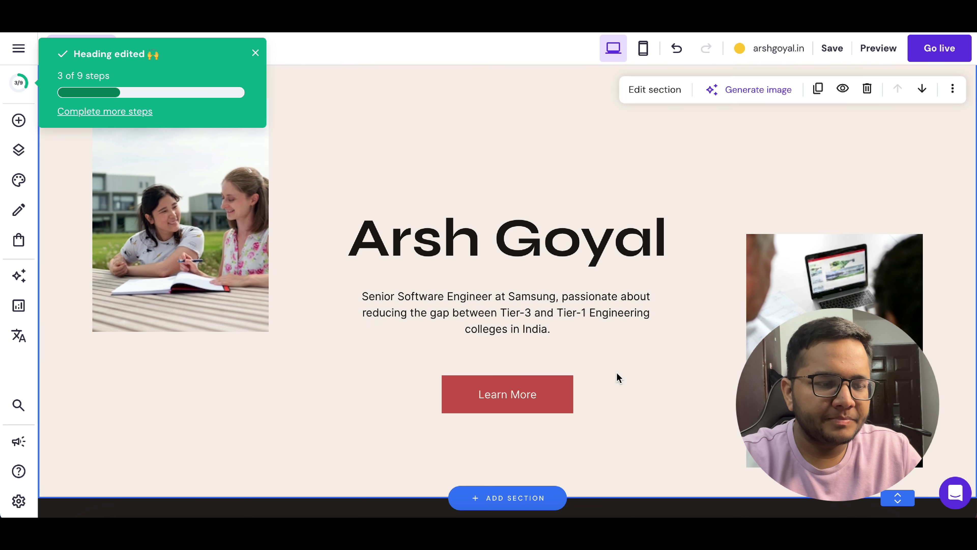
# Shorten the hero paragraph to "Senior Software Engineer , Samsung |", deleting the text from "passionate about" onward
pyautogui.click(507, 305)
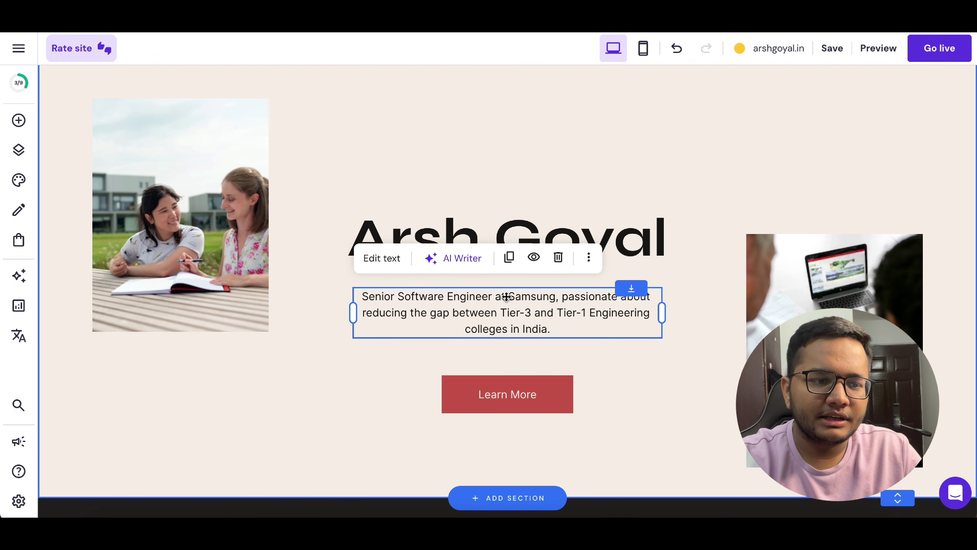
pyautogui.click(506, 297)
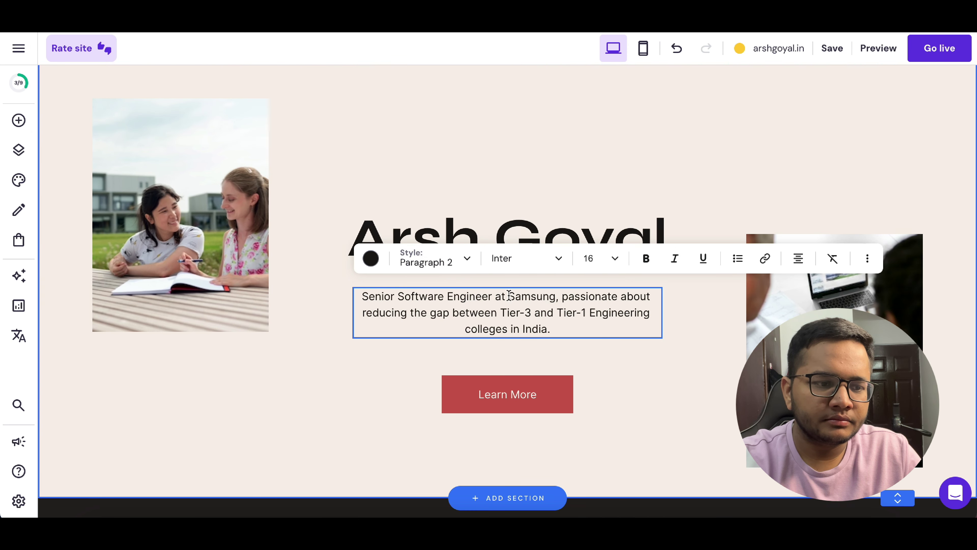
pyautogui.press('BackSpace')
pyautogui.press('BackSpace')
pyautogui.press('BackSpace')
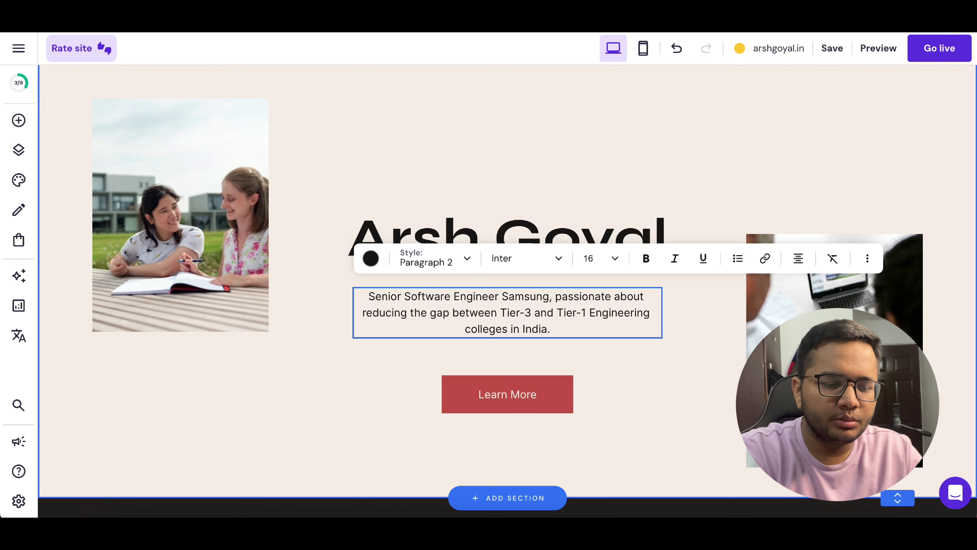
pyautogui.write(',')
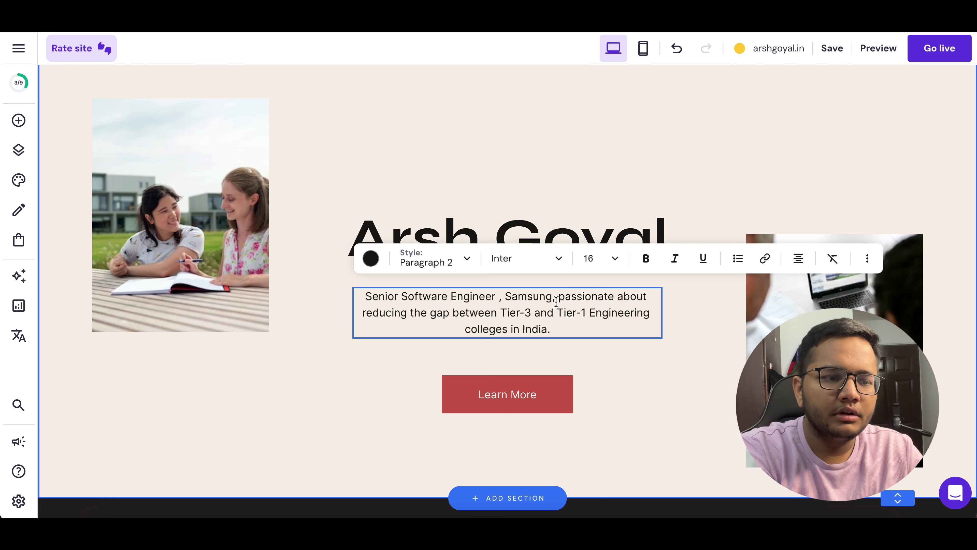
pyautogui.click(556, 301)
pyautogui.write('|')
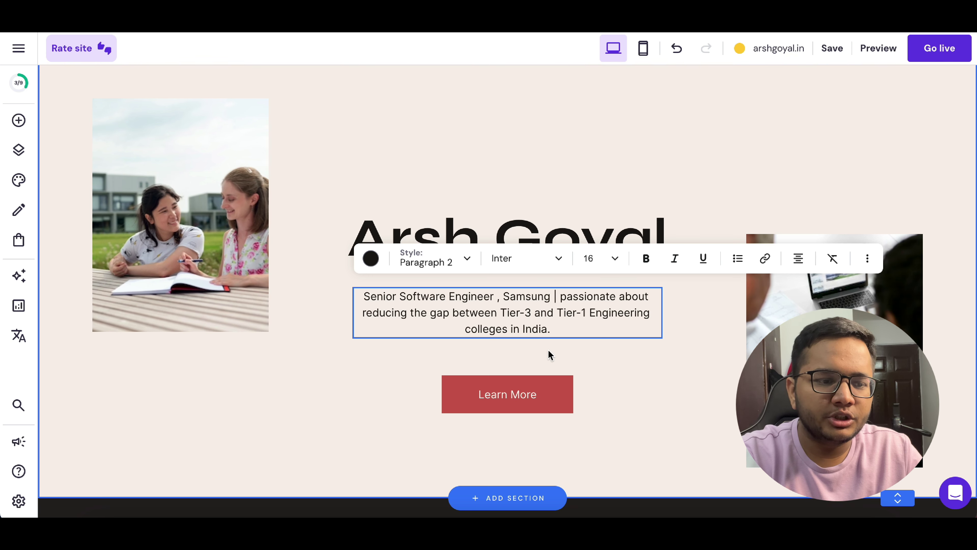
pyautogui.moveTo(553, 330); pyautogui.dragTo(567, 292)
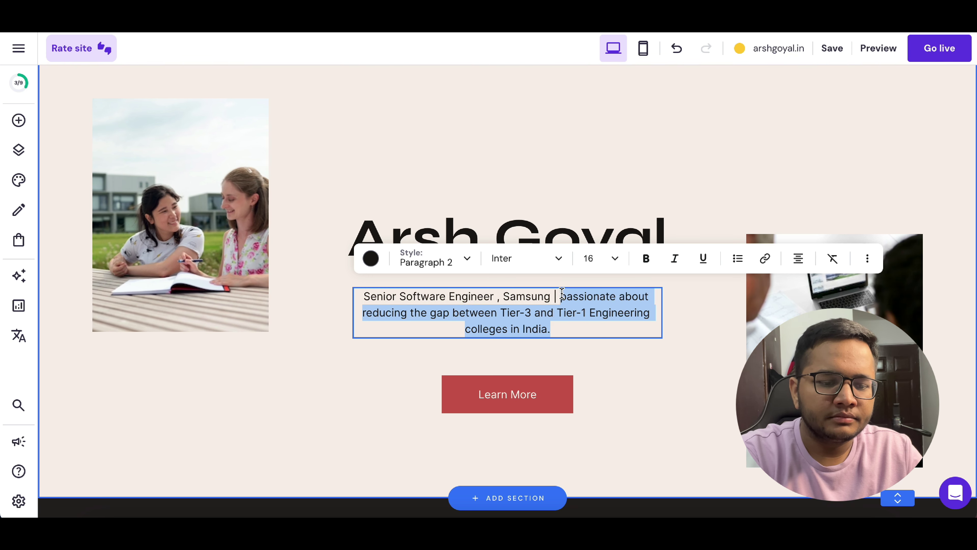
pyautogui.press('BackSpace')
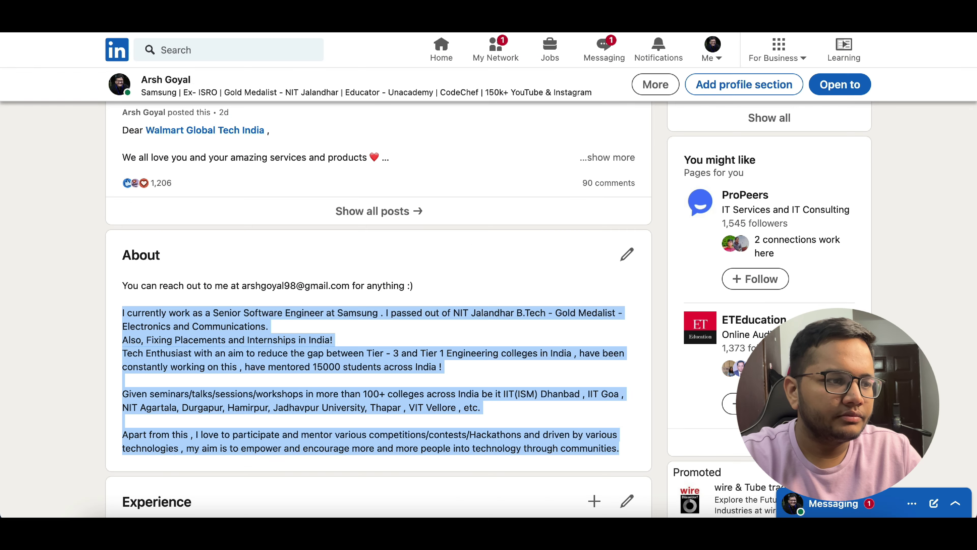
# Copy the headline under the name on the LinkedIn profile and replace the website's hero paragraph with it
pyautogui.scroll(10, 249, 212)
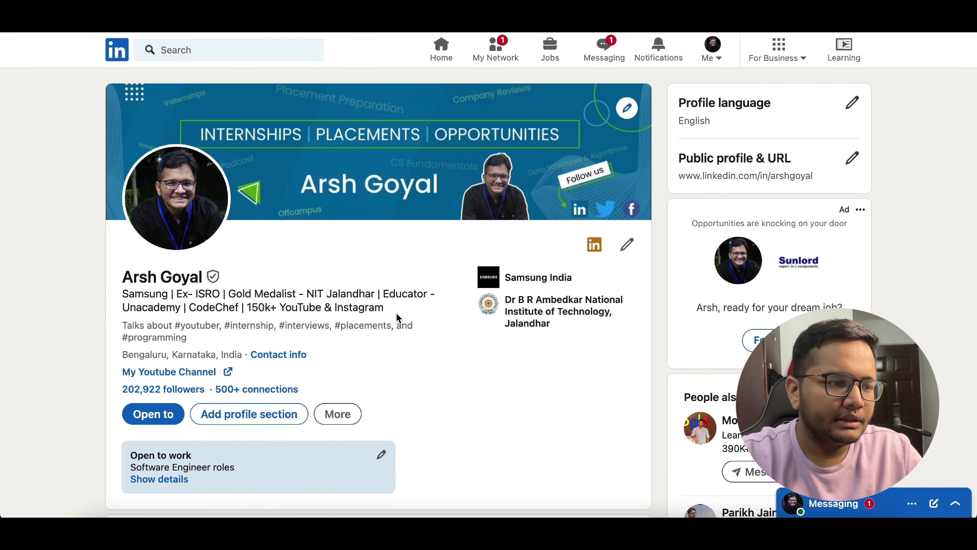
pyautogui.moveTo(399, 314); pyautogui.dragTo(123, 297)
pyautogui.press('super+c')
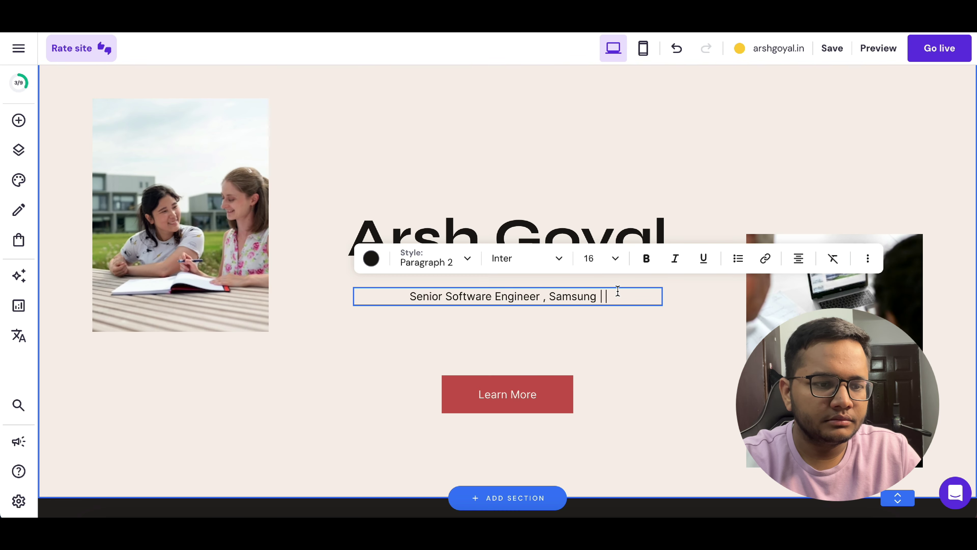
pyautogui.moveTo(617, 291); pyautogui.dragTo(381, 295)
pyautogui.press('super+v')
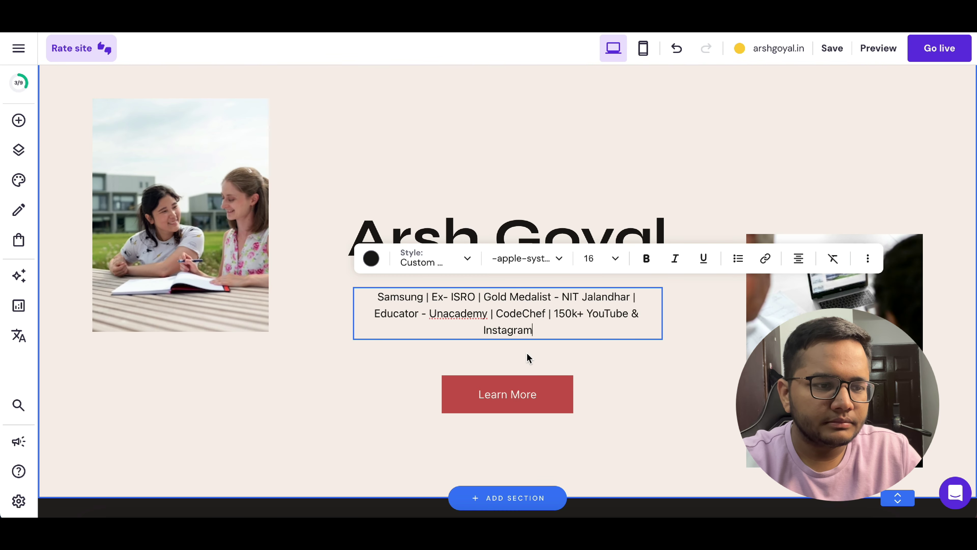
pyautogui.click(625, 365)
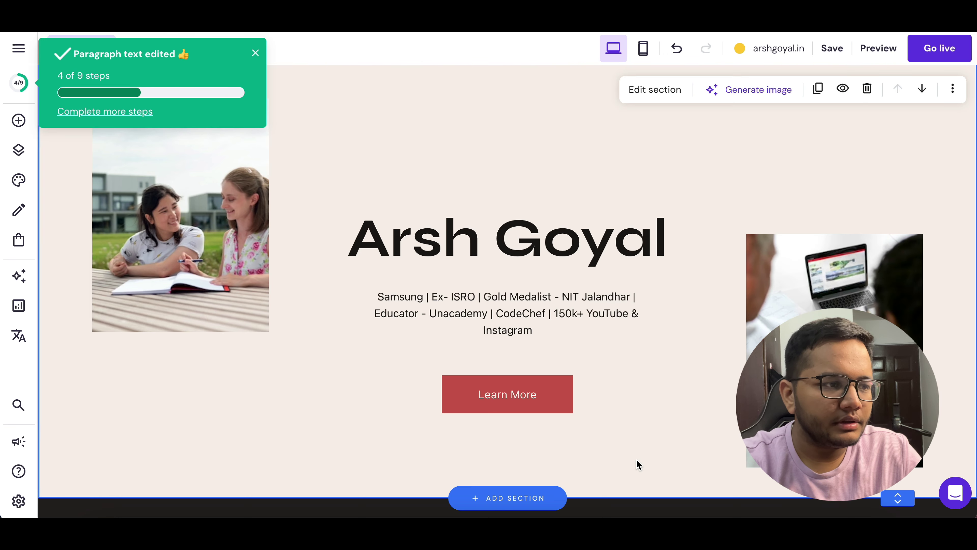
# Open the "Work Experience" section heading for text editing
pyautogui.scroll(-5, 511, 425)
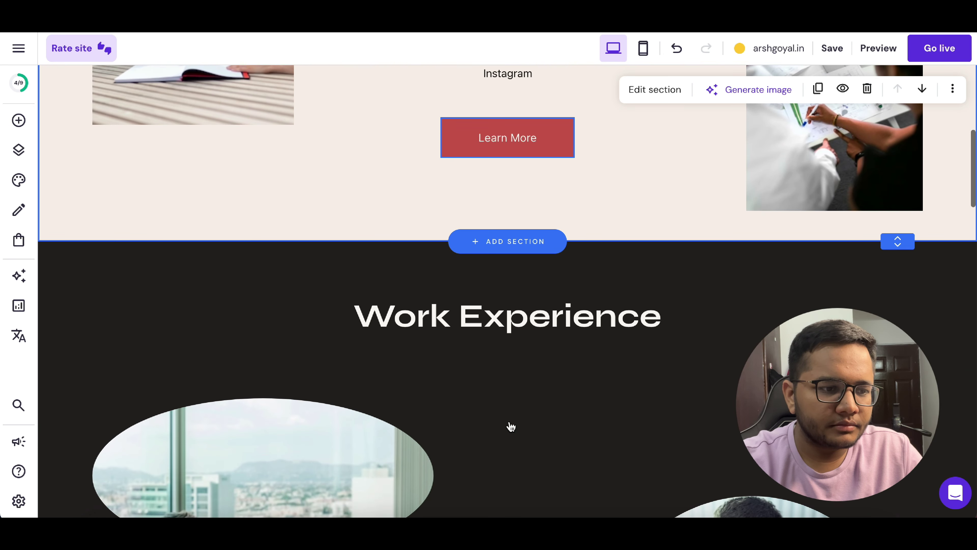
pyautogui.click(515, 315)
pyautogui.click(517, 314)
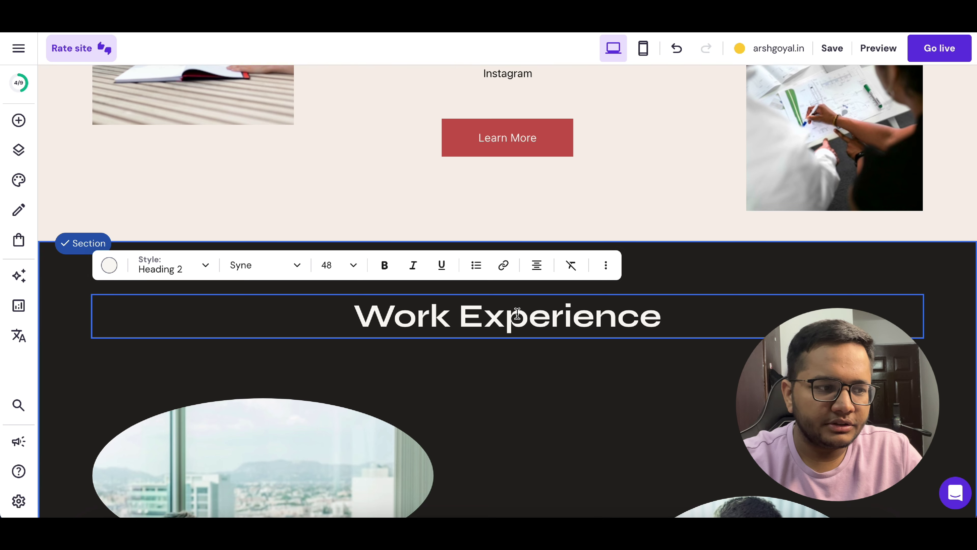
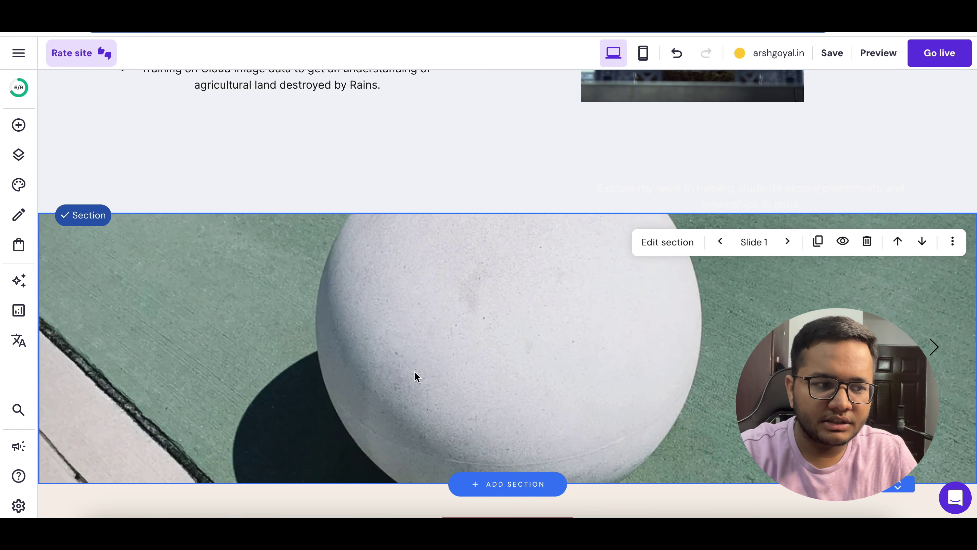
# Add the About section template with centred heading, paragraph and button between the slideshow and the About Me section
pyautogui.scroll(10, 302, 437)
pyautogui.scroll(-5, 303, 436)
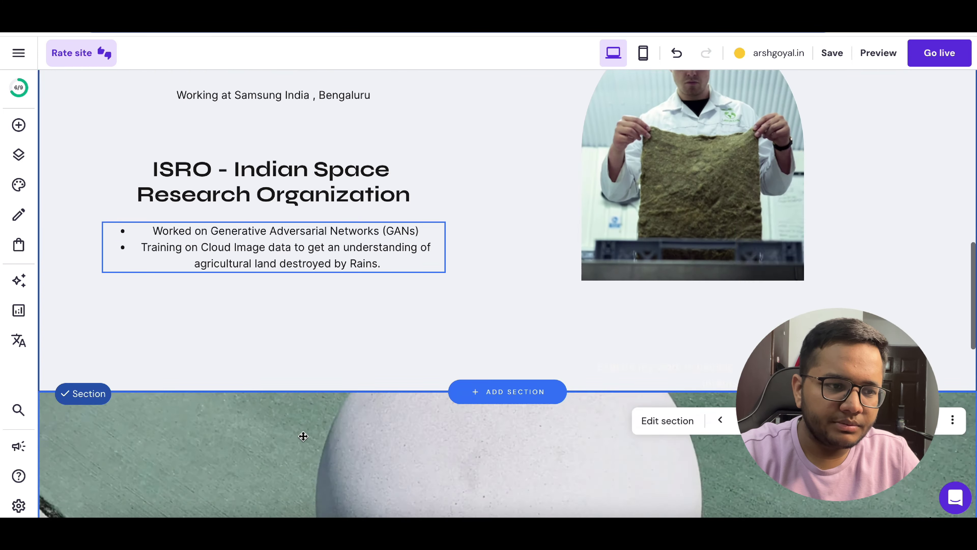
pyautogui.scroll(-15, 303, 436)
pyautogui.scroll(2, 303, 436)
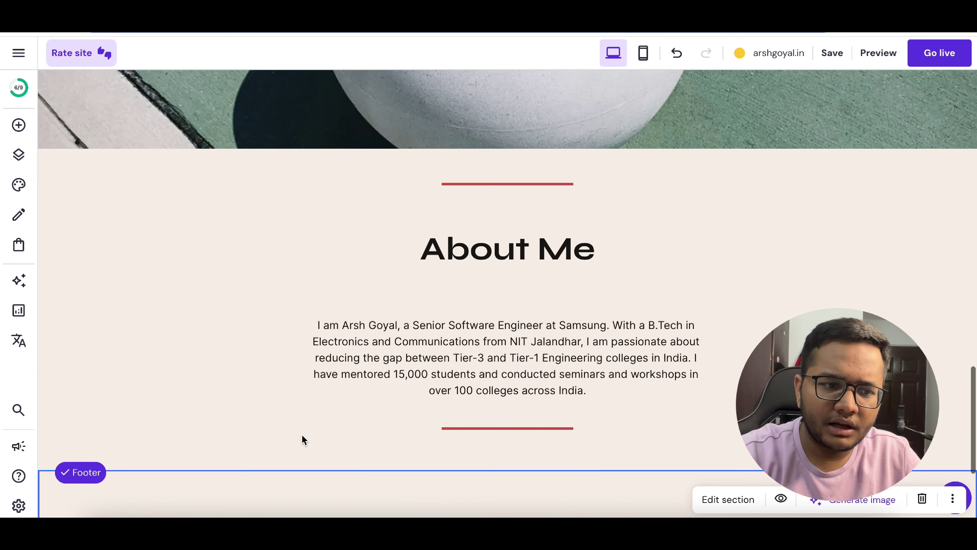
pyautogui.scroll(2, 301, 434)
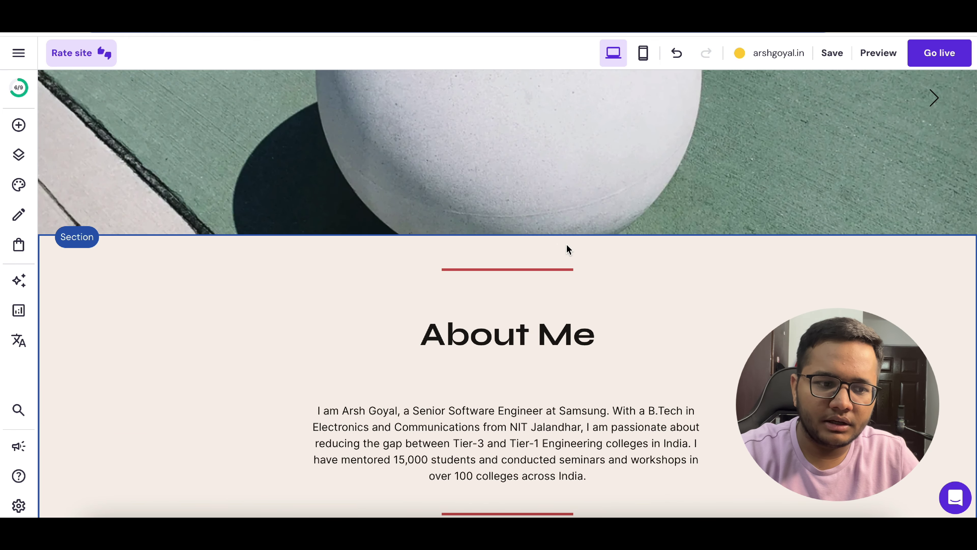
pyautogui.click(526, 236)
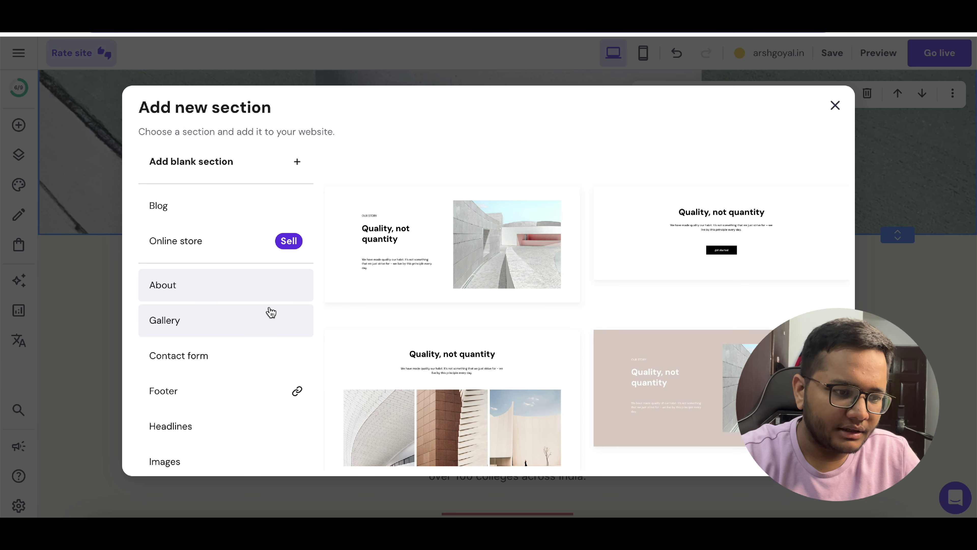
pyautogui.scroll(-3, 271, 312)
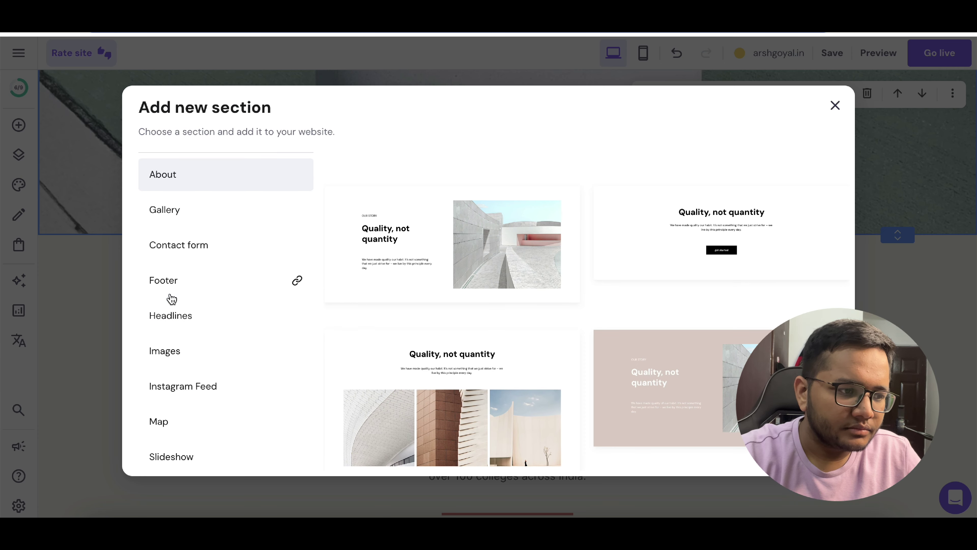
pyautogui.click(720, 228)
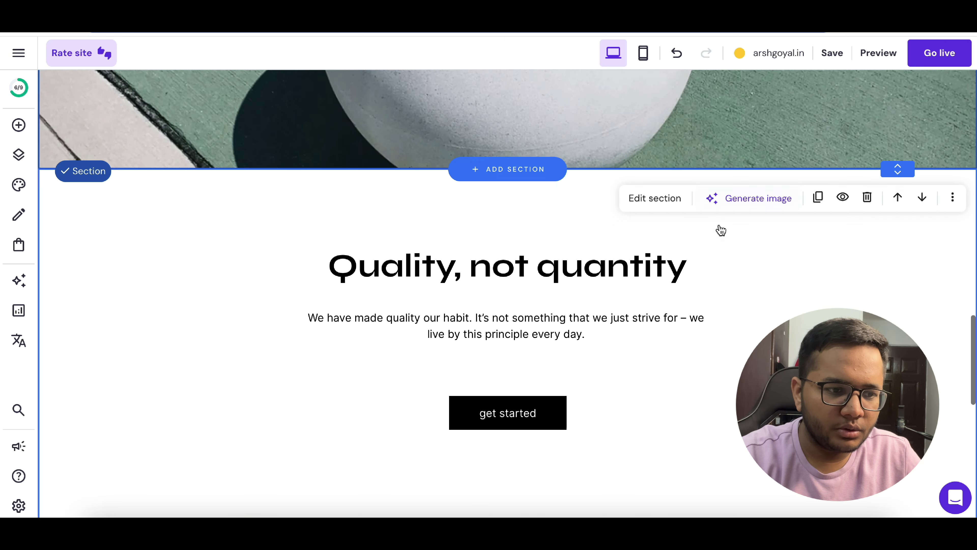
# Replace the new section's "Quality, not quantity" heading with "Special Achievements"
pyautogui.click(596, 225)
pyautogui.click(599, 227)
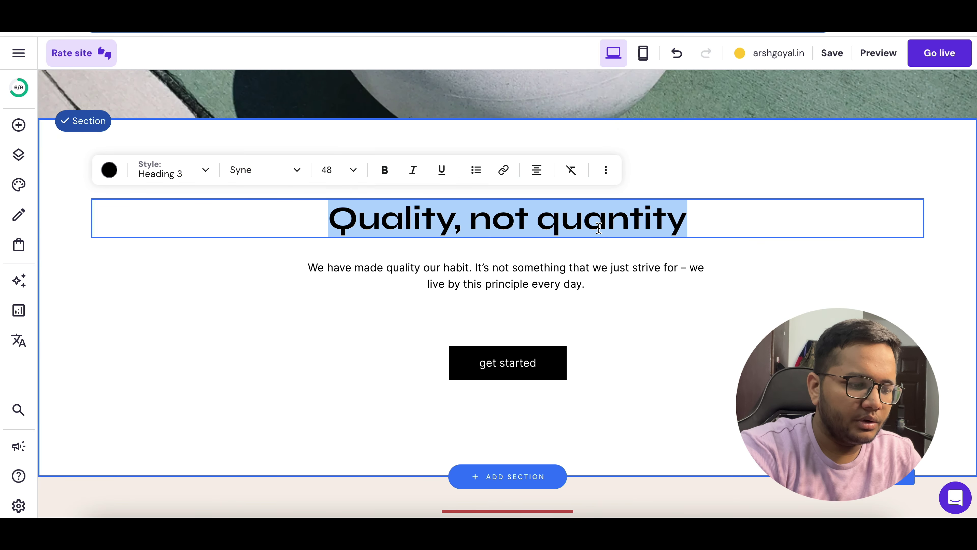
pyautogui.write('Achieve')
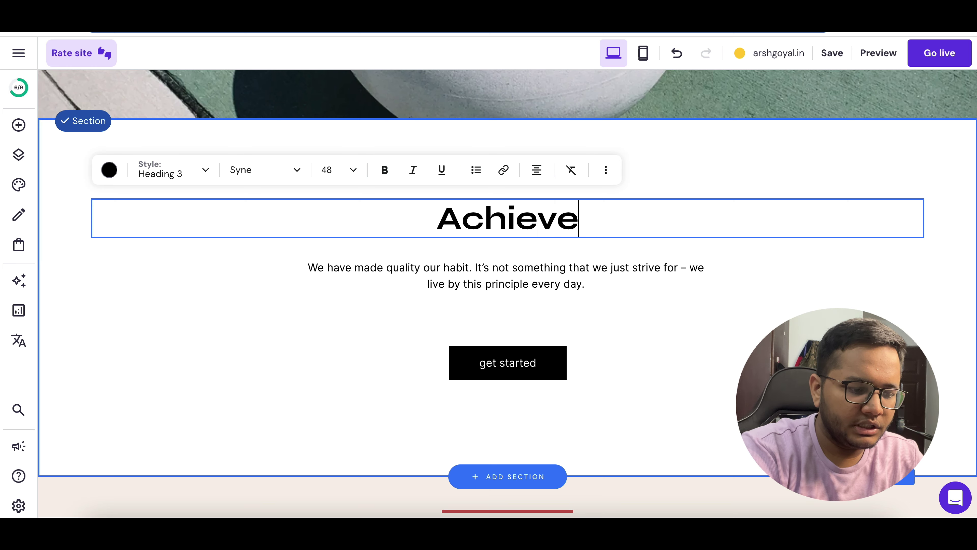
pyautogui.write('ments')
pyautogui.click(376, 221)
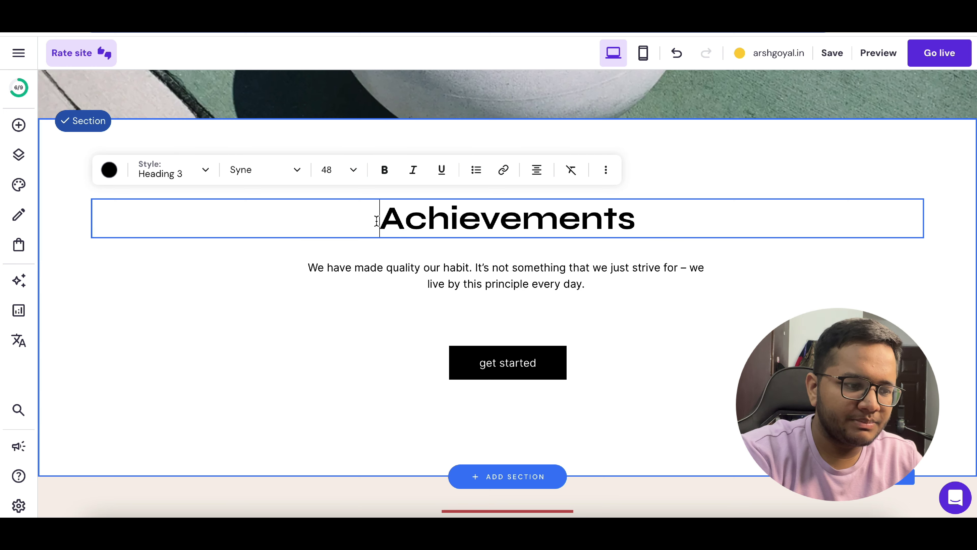
pyautogui.write('Special')
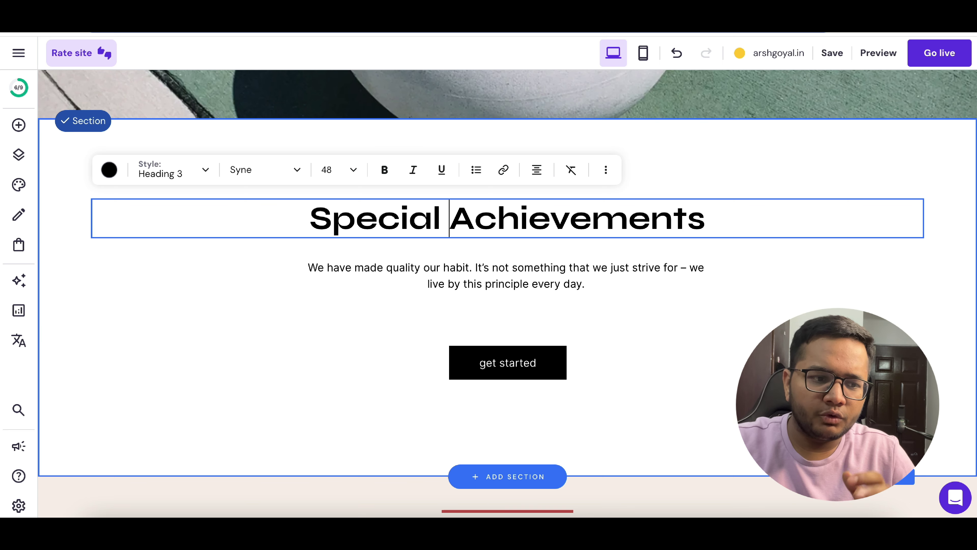
# Delete all the placeholder text in the paragraph under the Special Achievements heading
pyautogui.click(500, 301)
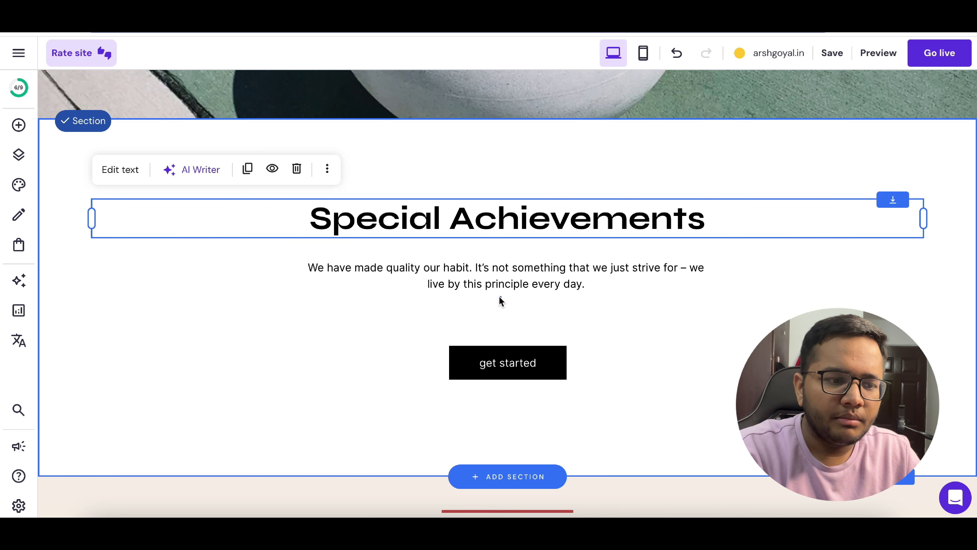
pyautogui.click(500, 301)
pyautogui.click(526, 265)
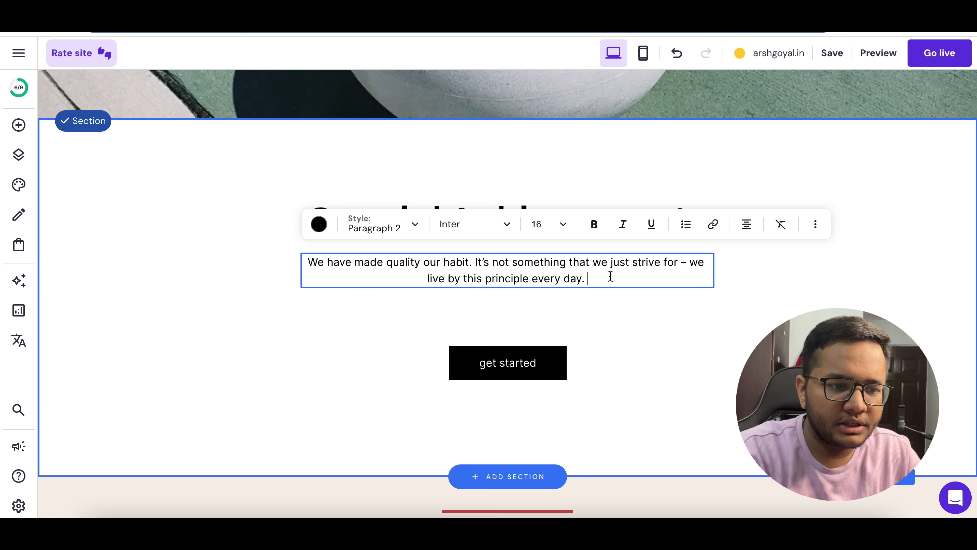
pyautogui.moveTo(611, 276); pyautogui.dragTo(303, 257)
pyautogui.press('BackSpace')
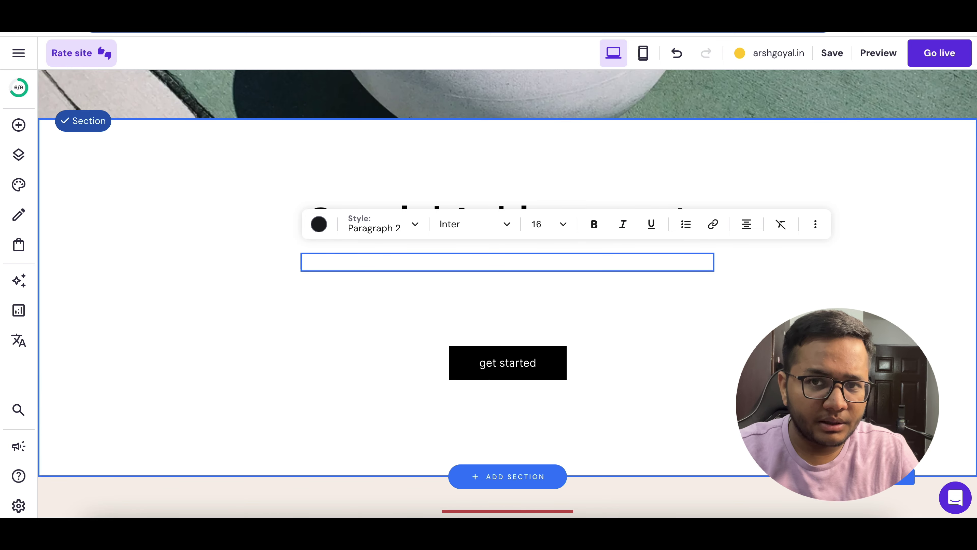
pyautogui.click(692, 391)
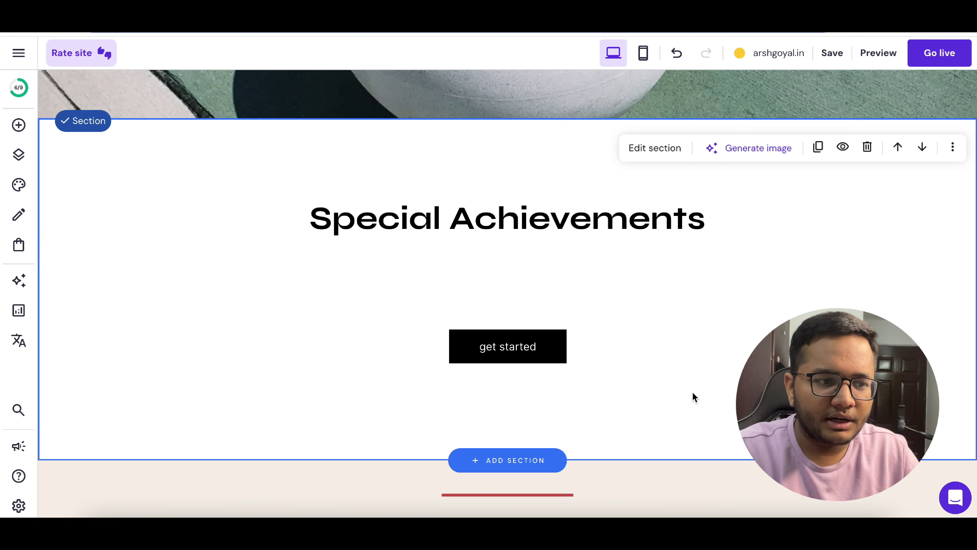
# Open the Portfolio page from the website's header and review its content
pyautogui.scroll(15, 692, 391)
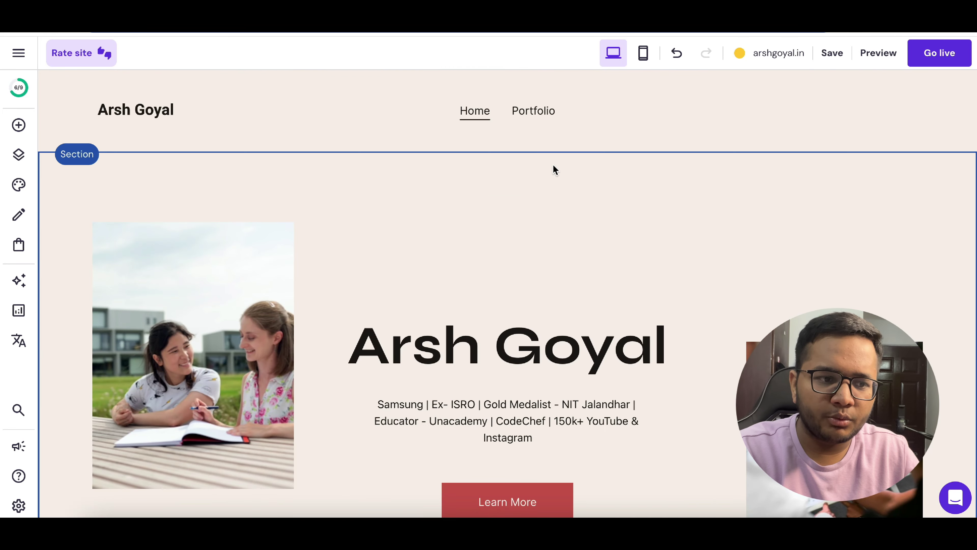
pyautogui.click(553, 114)
pyautogui.scroll(-5, 552, 114)
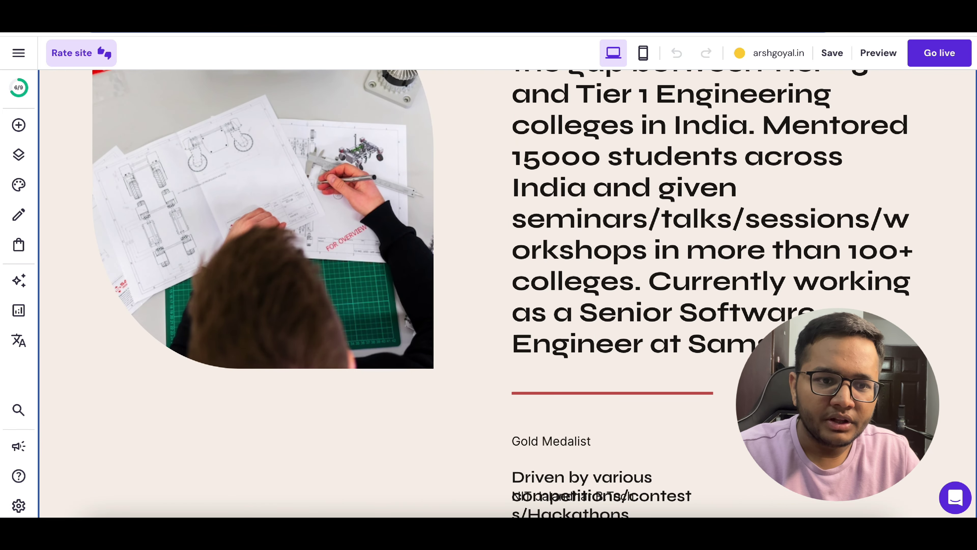
pyautogui.scroll(5, 543, 260)
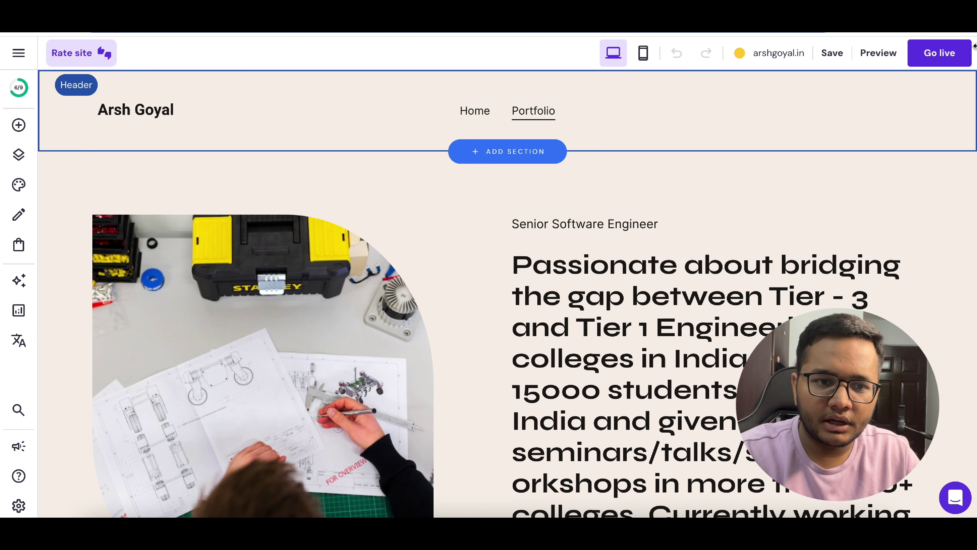
# Preview the website, check the Home page down to the Special Achievements section, and return to the editor
pyautogui.click(950, 62)
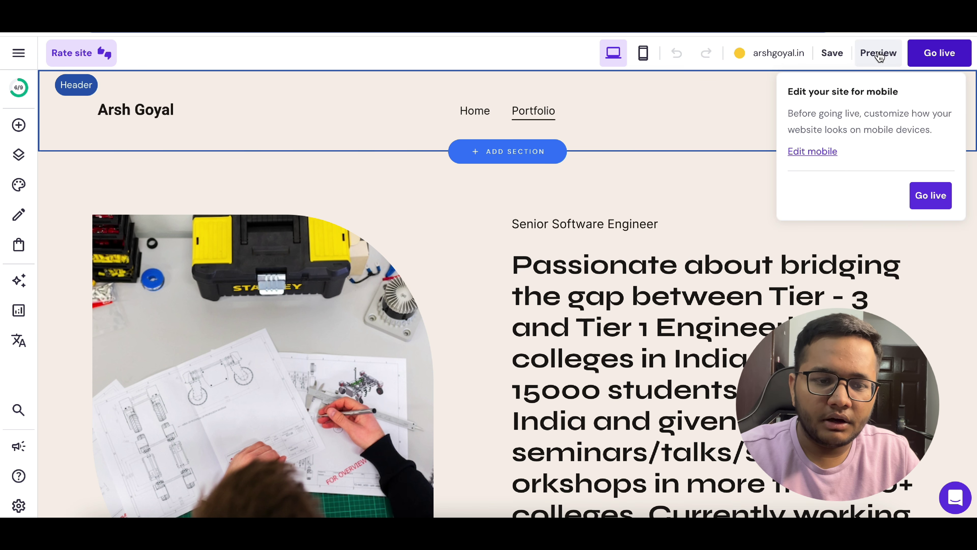
pyautogui.click(878, 54)
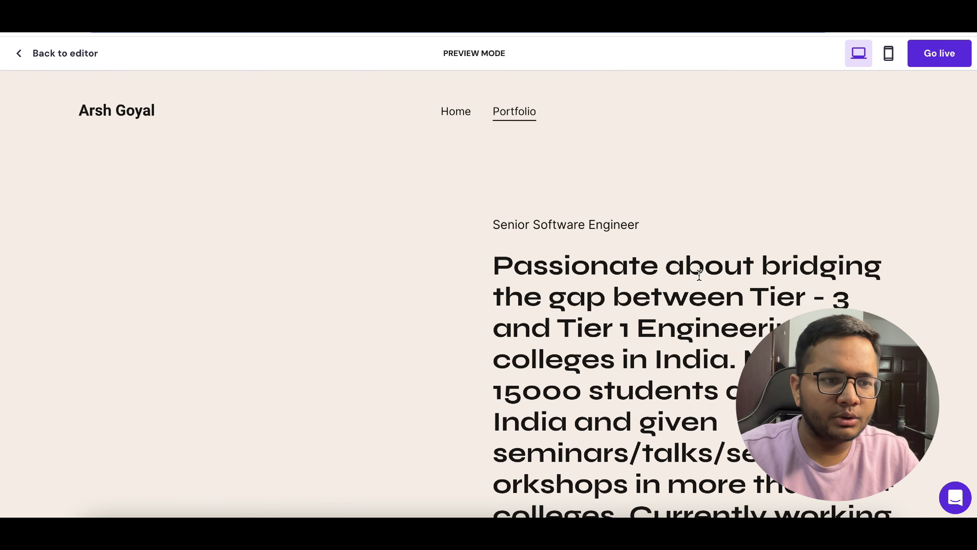
pyautogui.click(453, 114)
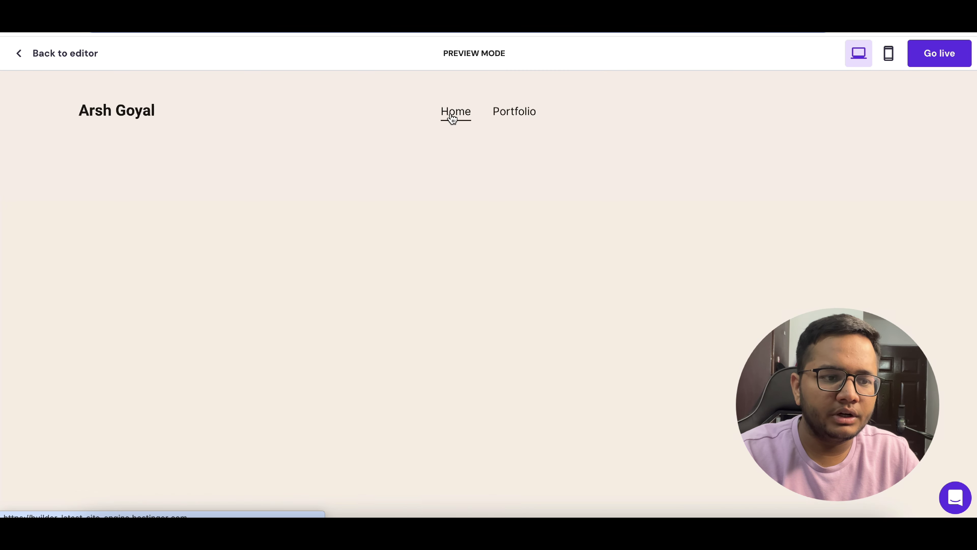
pyautogui.scroll(-6, 598, 231)
pyautogui.scroll(-15, 601, 244)
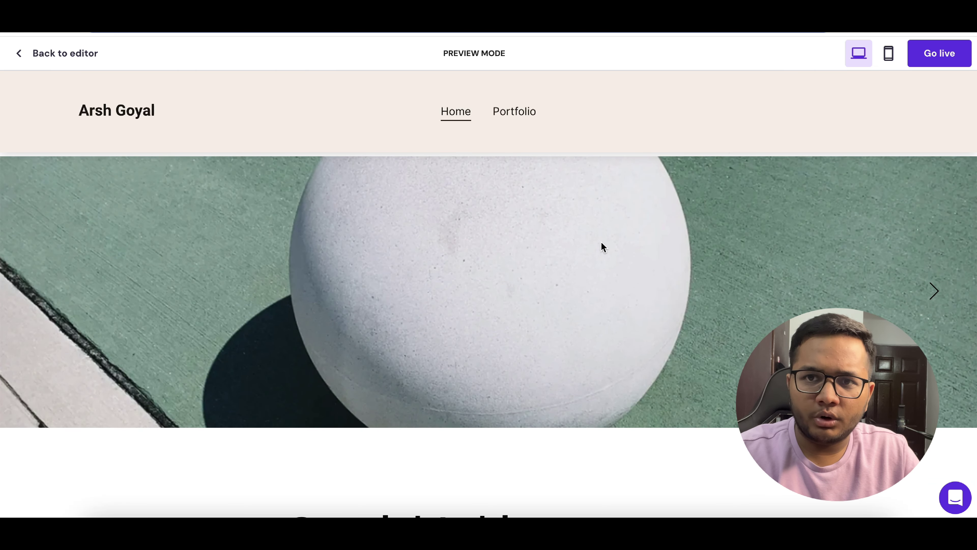
pyautogui.scroll(-8, 602, 246)
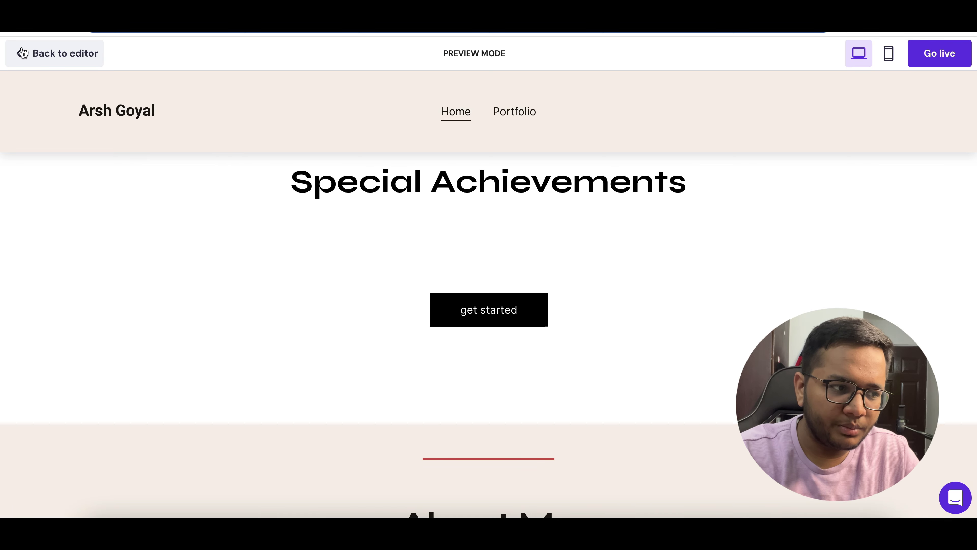
pyautogui.click(43, 53)
# Look through the elements that can be added to a page and select the large text on the Portfolio page
pyautogui.click(20, 131)
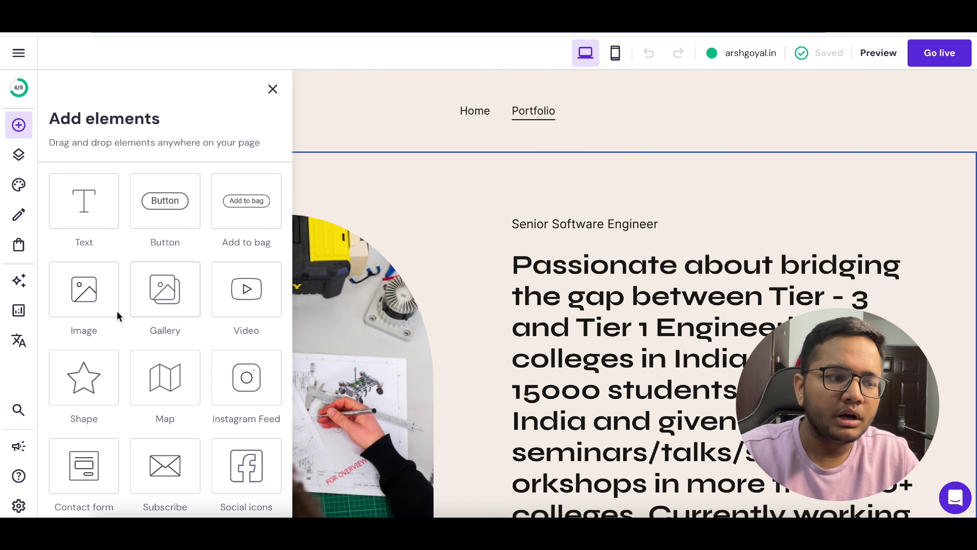
pyautogui.scroll(-2, 230, 385)
pyautogui.scroll(-2, 217, 406)
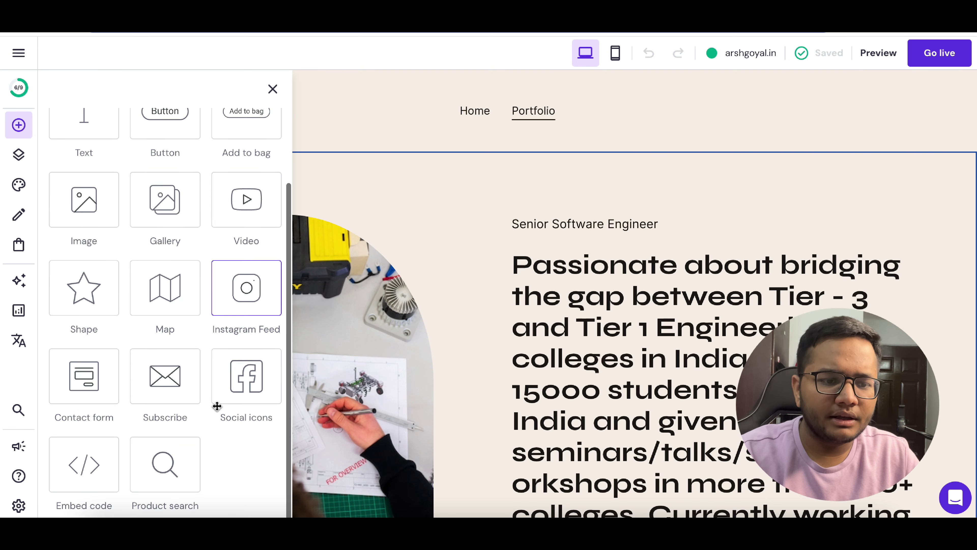
pyautogui.click(550, 353)
pyautogui.scroll(-5, 551, 352)
pyautogui.click(807, 358)
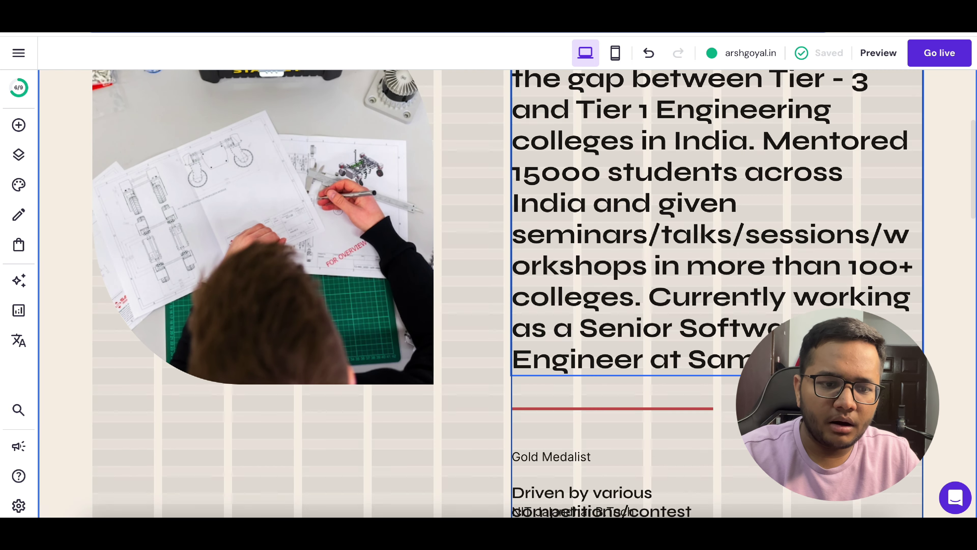
pyautogui.click(808, 358)
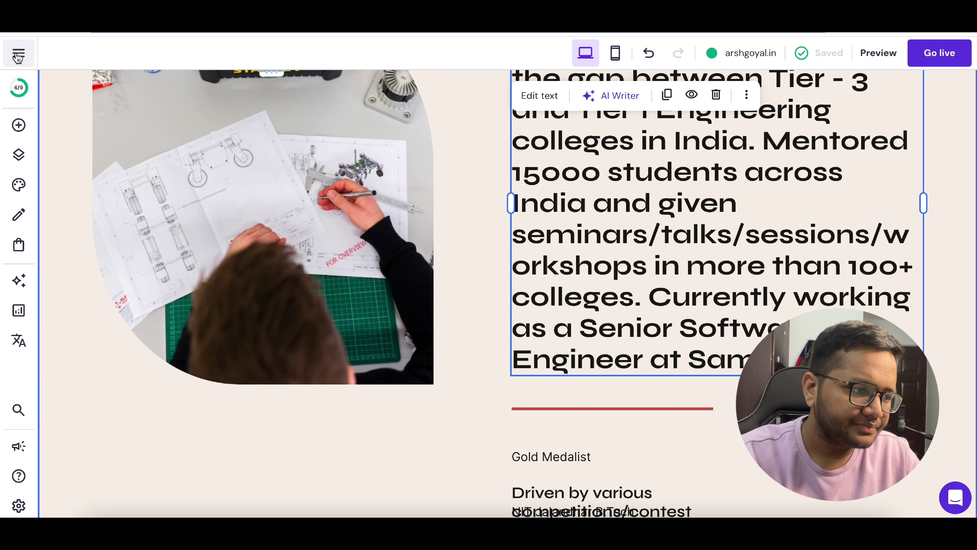
# Review the website's pages and navigation and the font settings for paragraph text in the website styles
pyautogui.click(17, 153)
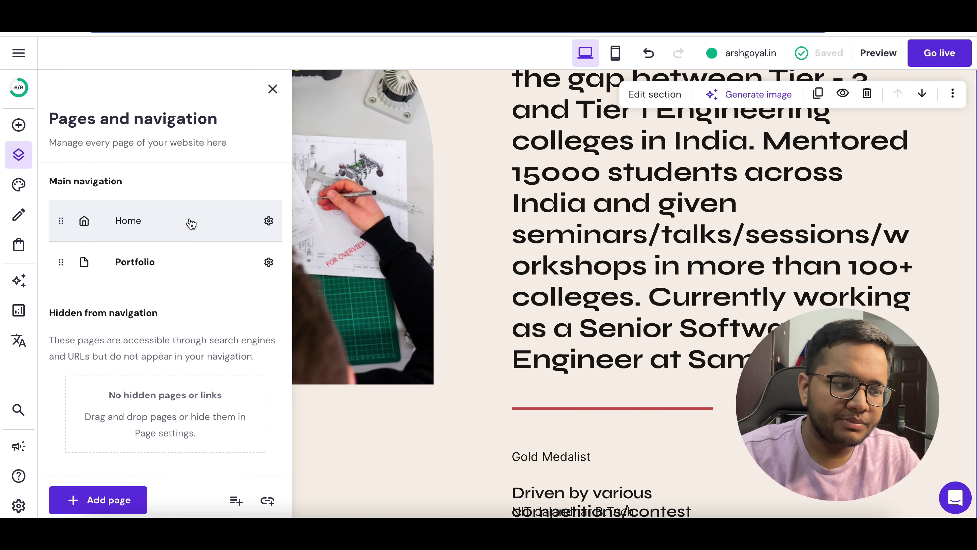
pyautogui.click(19, 185)
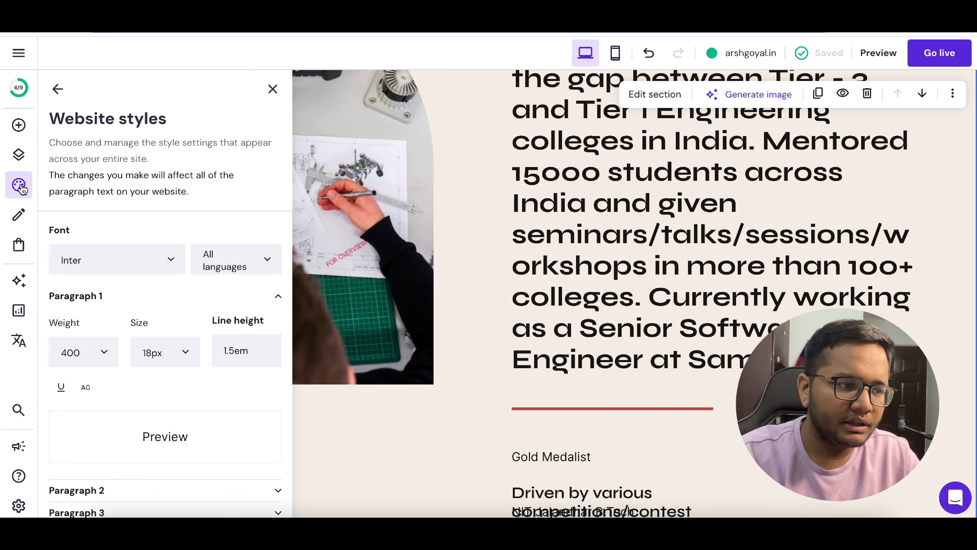
pyautogui.click(177, 262)
pyautogui.scroll(-5, 144, 389)
pyautogui.click(259, 421)
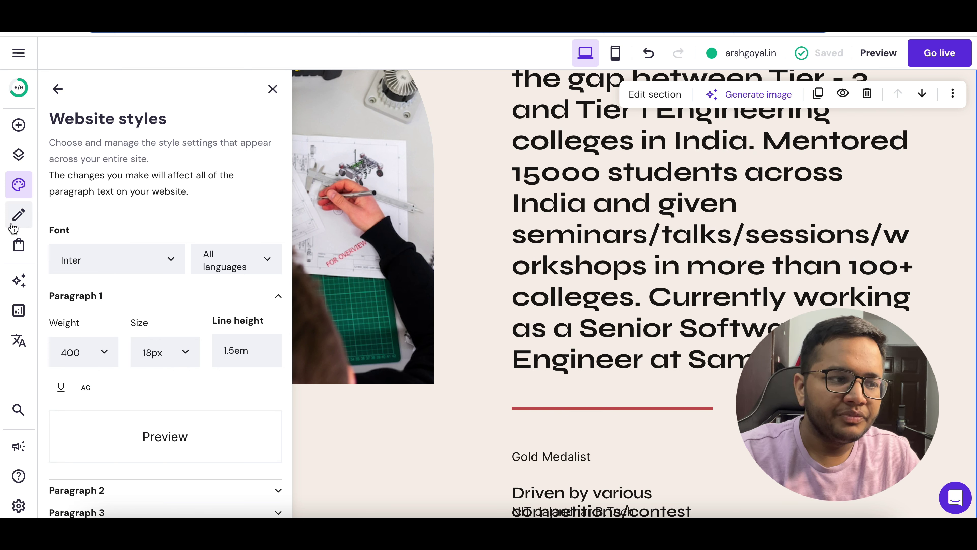
# Start a blog on the website and look over the new Blog page with its placeholder posts
pyautogui.click(19, 214)
pyautogui.scroll(-2, 161, 326)
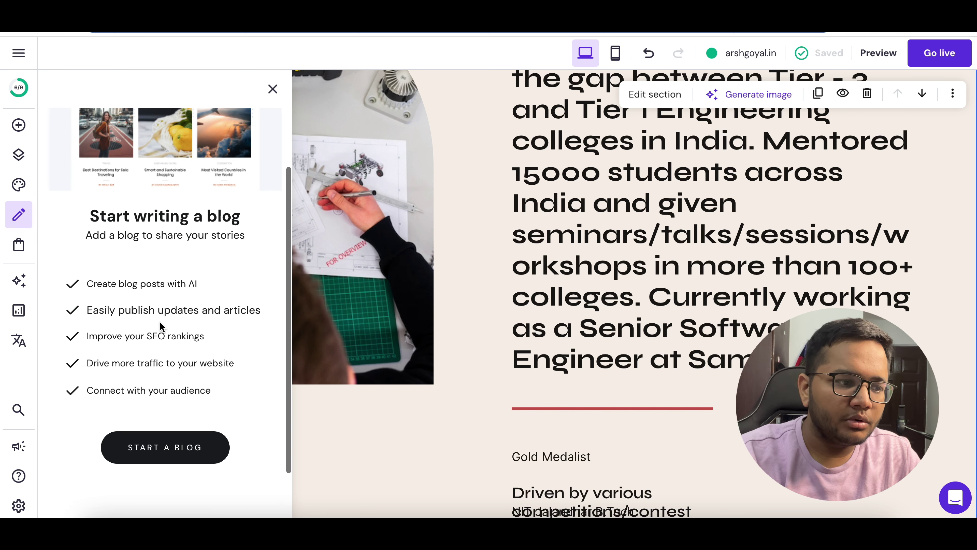
pyautogui.click(162, 450)
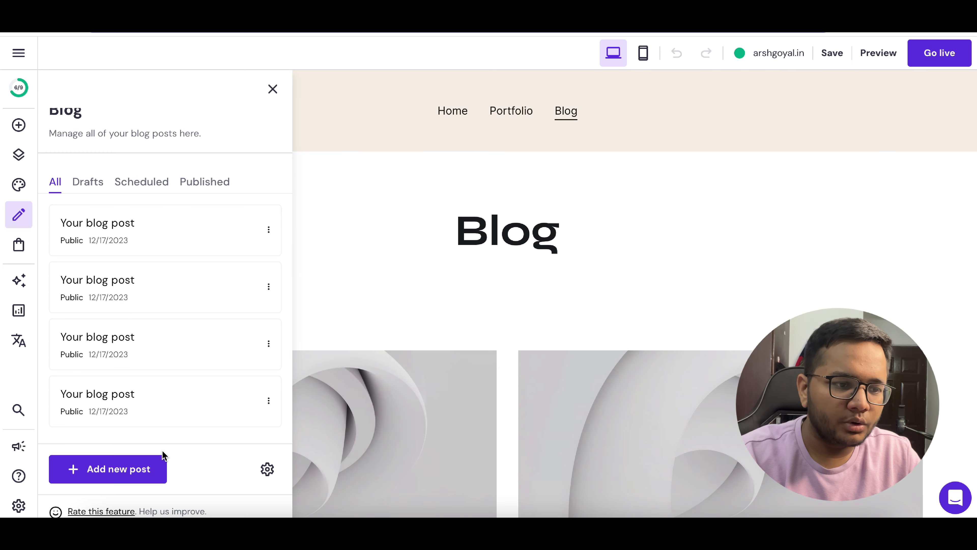
pyautogui.click(523, 227)
pyautogui.scroll(-2, 544, 350)
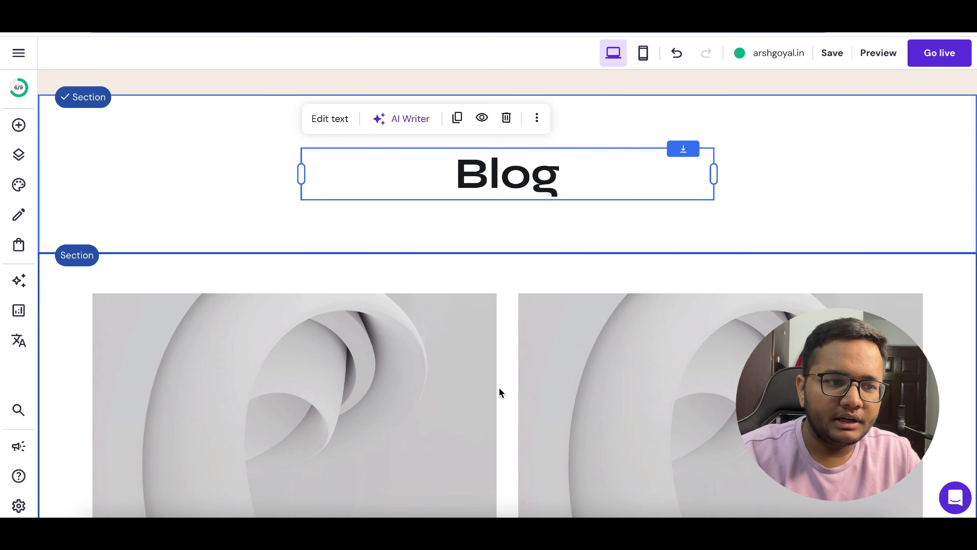
pyautogui.scroll(2, 500, 393)
pyautogui.scroll(-10, 543, 308)
pyautogui.moveTo(301, 251)
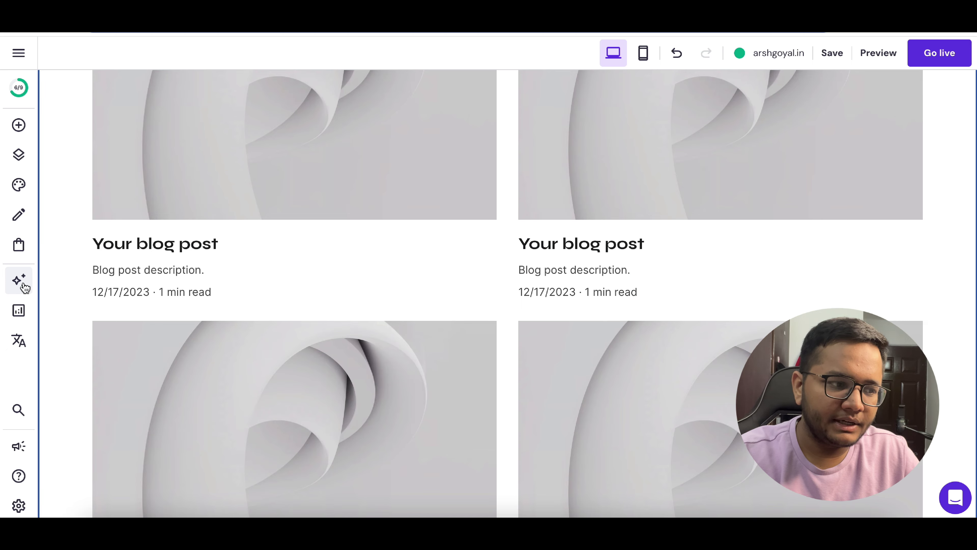
# Add an online store to the website
pyautogui.click(20, 244)
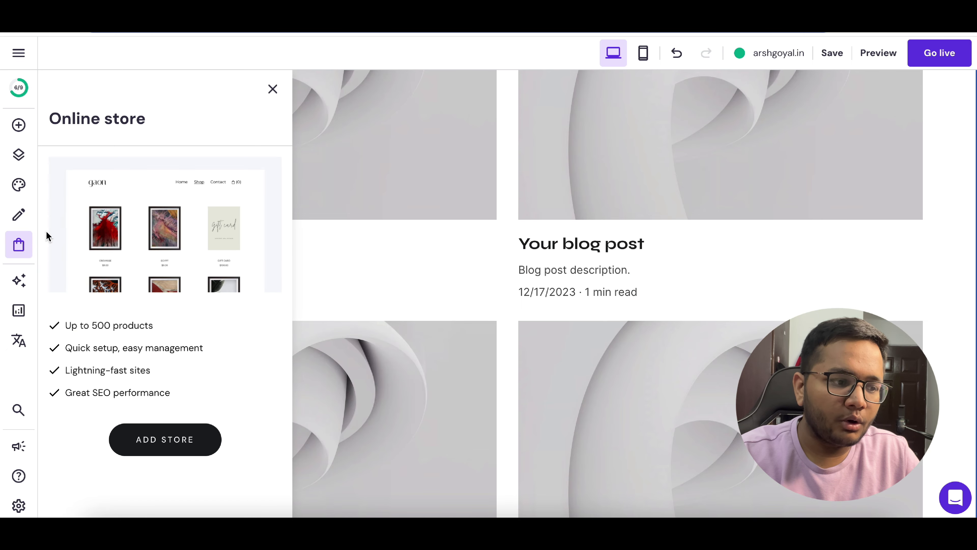
pyautogui.click(170, 445)
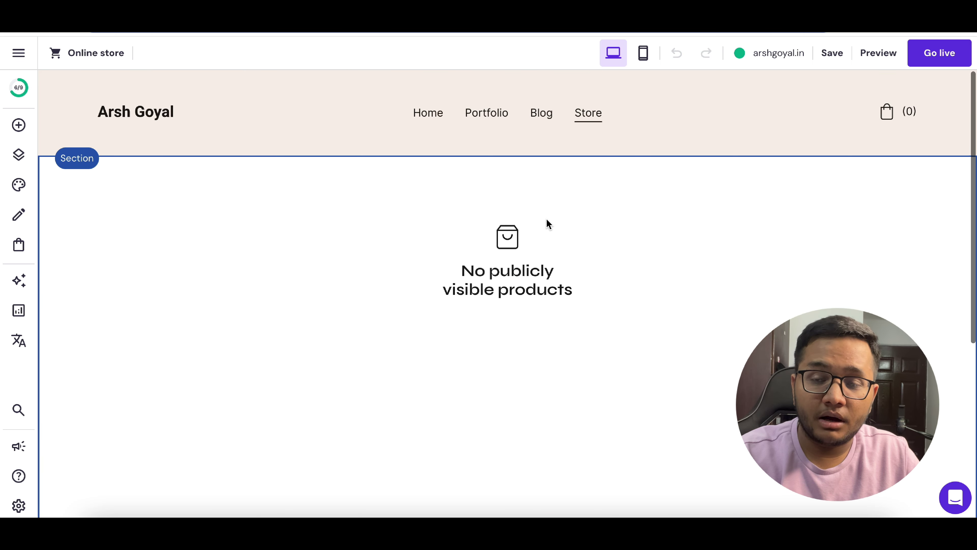
# Look over the sample products on the Store page and open the product page of the Handmade Bowl "Ganbaru"
pyautogui.scroll(-4, 550, 237)
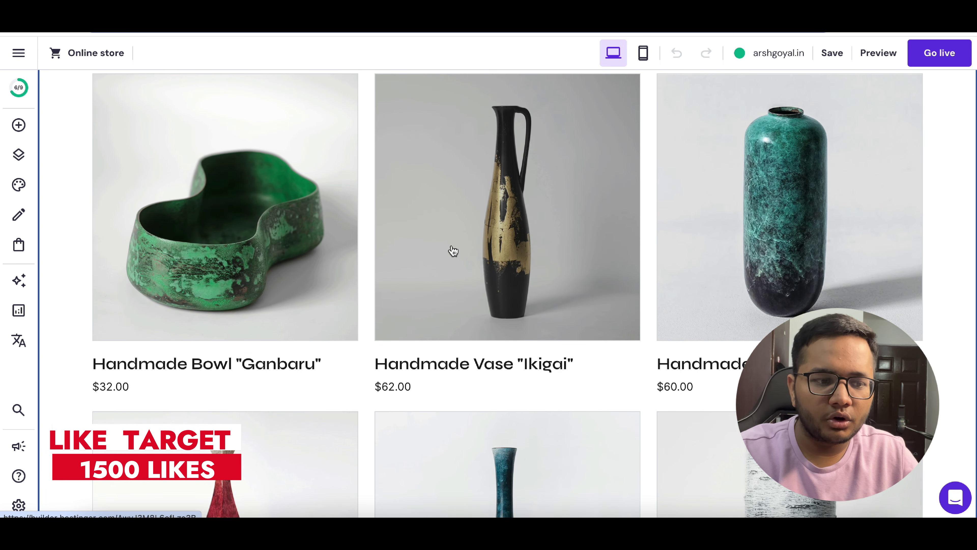
pyautogui.click(206, 365)
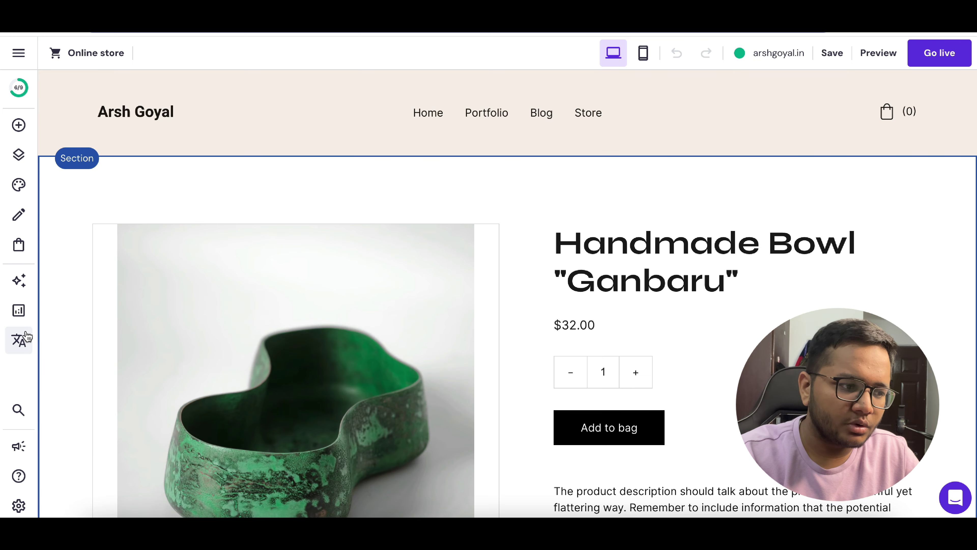
# Review the website's analytics and SEO settings, close them and return to the Home page
pyautogui.click(20, 315)
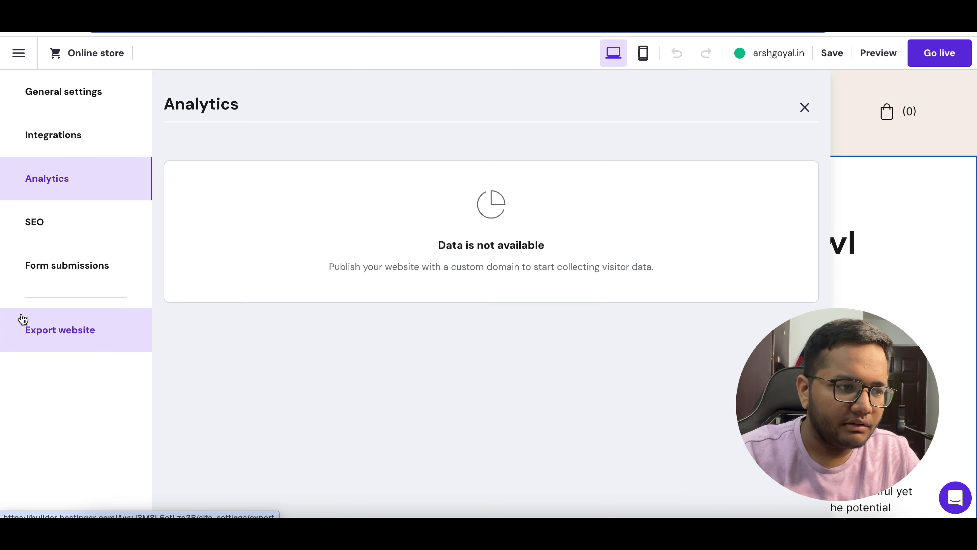
pyautogui.click(97, 225)
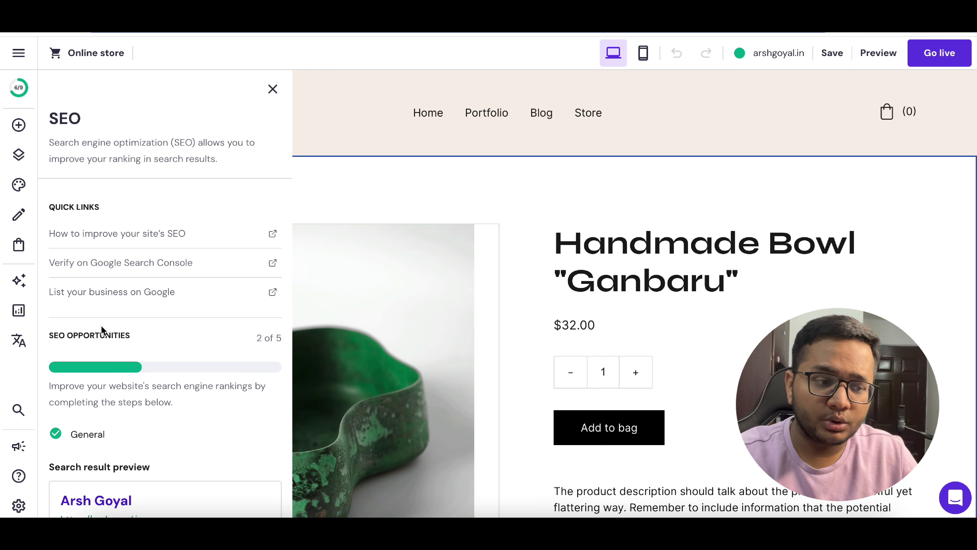
pyautogui.click(20, 312)
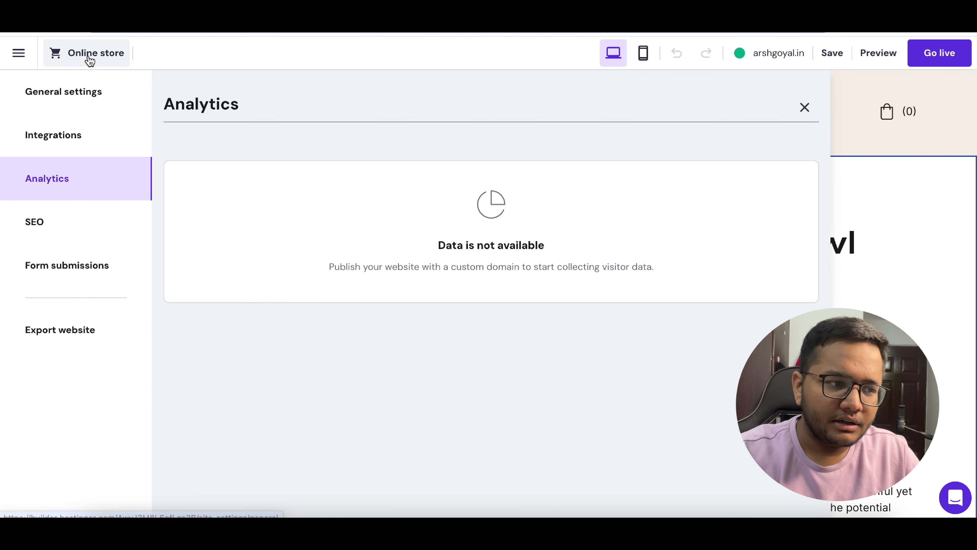
pyautogui.click(203, 46)
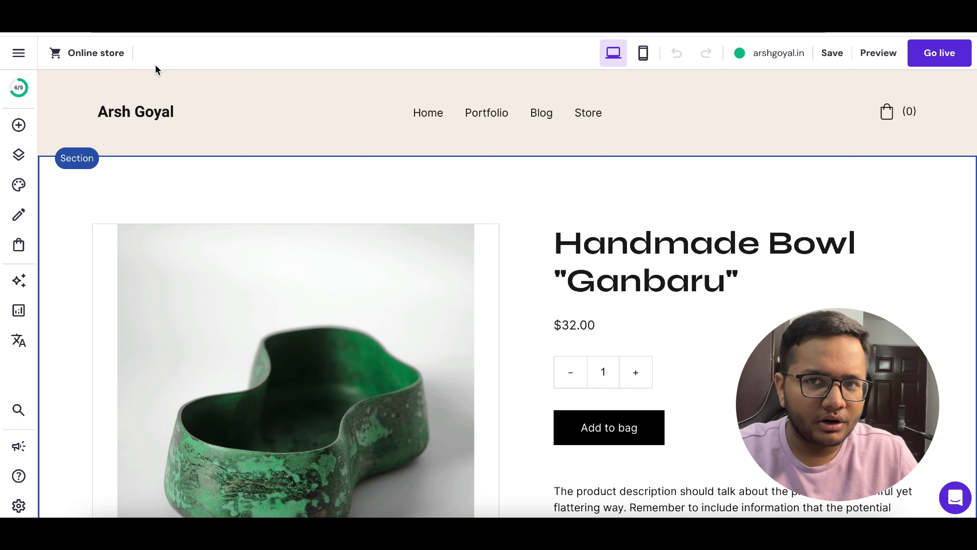
pyautogui.click(428, 113)
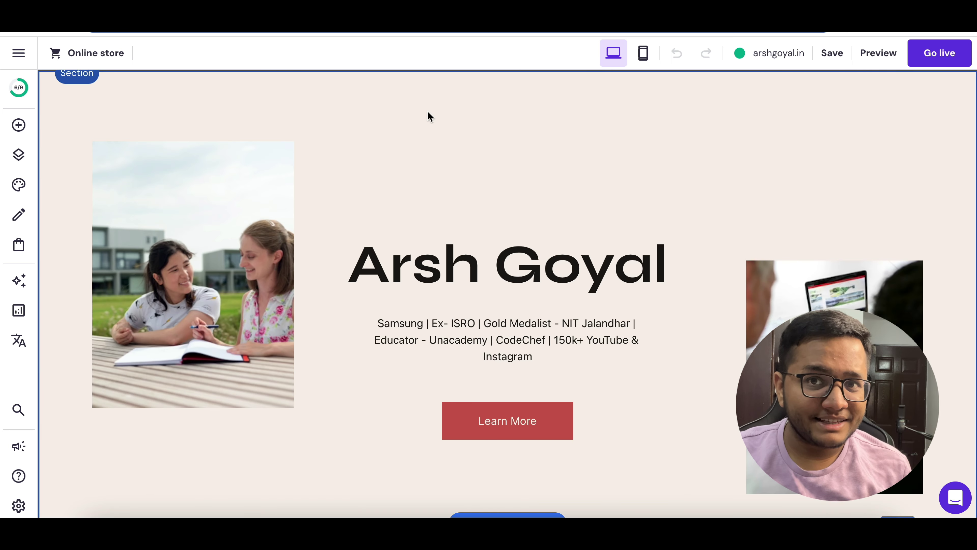